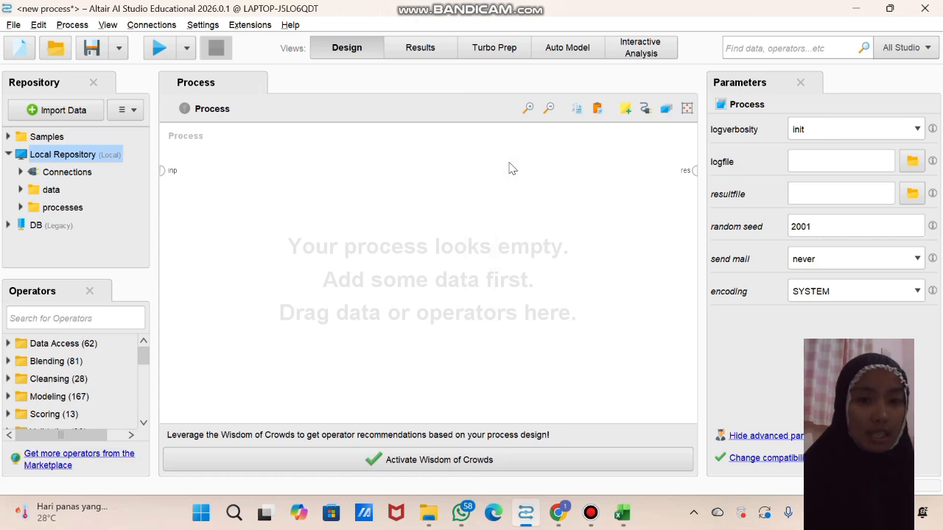
pyautogui.click(508, 163)
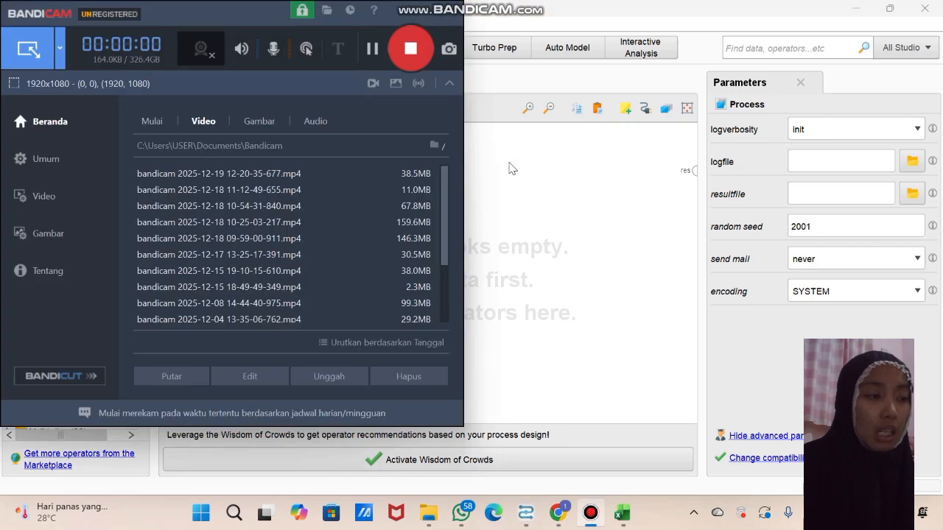
pyautogui.click(509, 164)
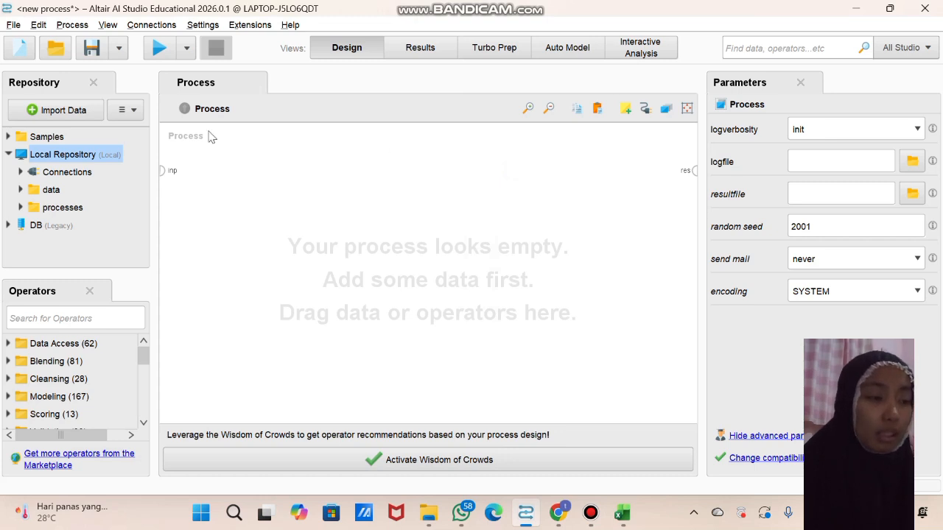
# Start a data import of student_data.csv from the computer's Dataset UAS Data Mining folder and accept the detected data format
pyautogui.click(81, 113)
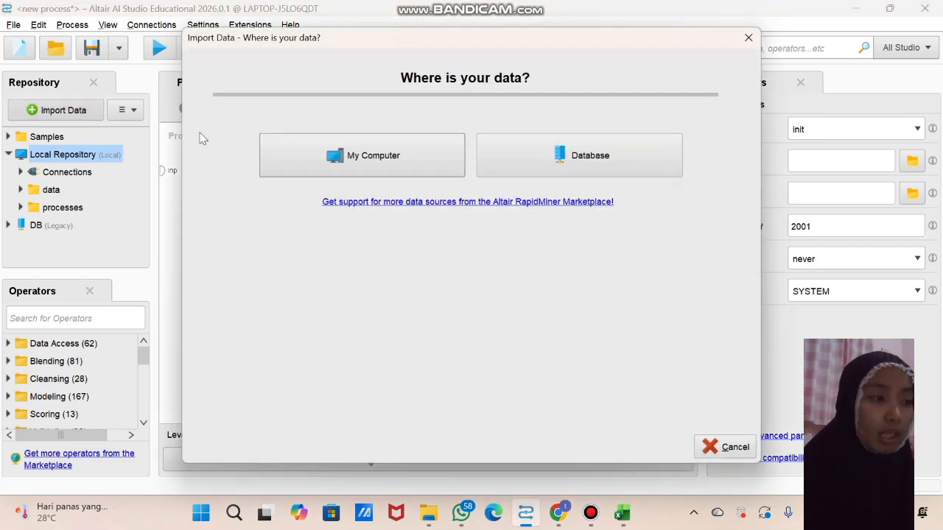
pyautogui.click(317, 164)
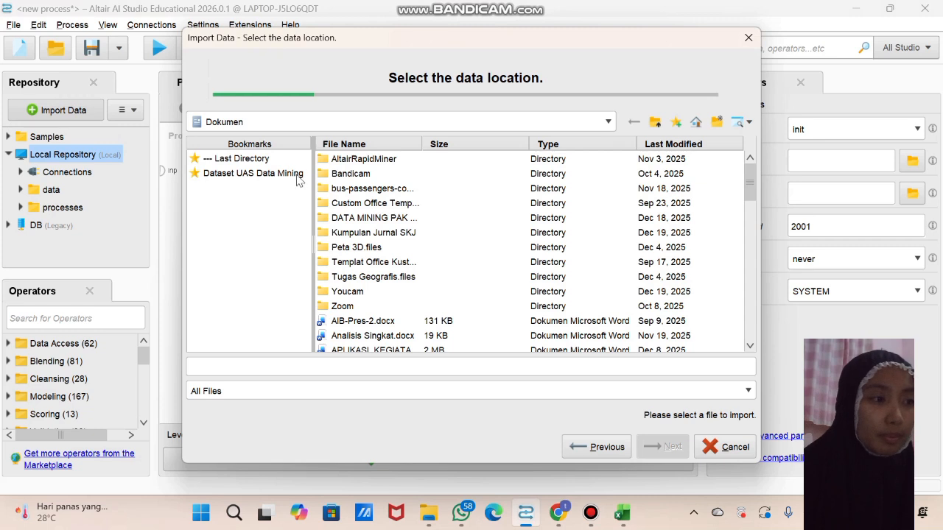
pyautogui.click(285, 175)
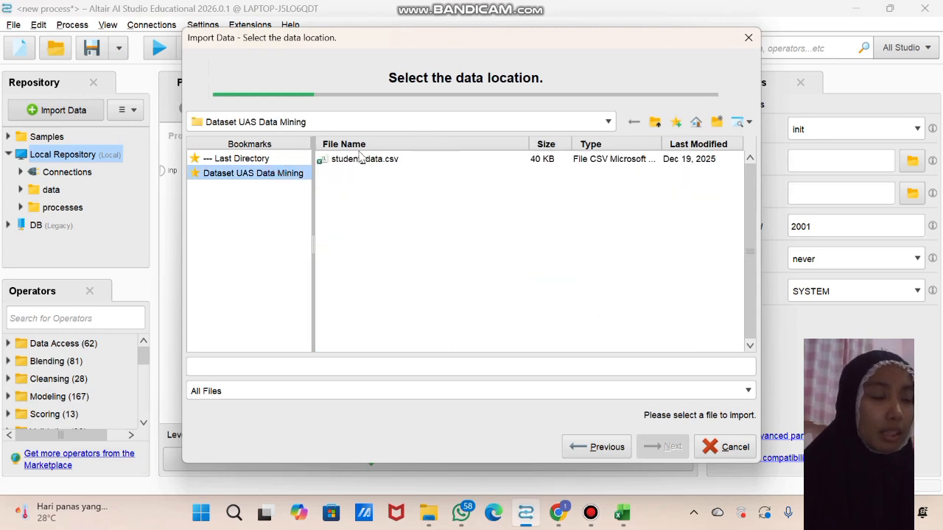
pyautogui.click(359, 162)
pyautogui.click(653, 447)
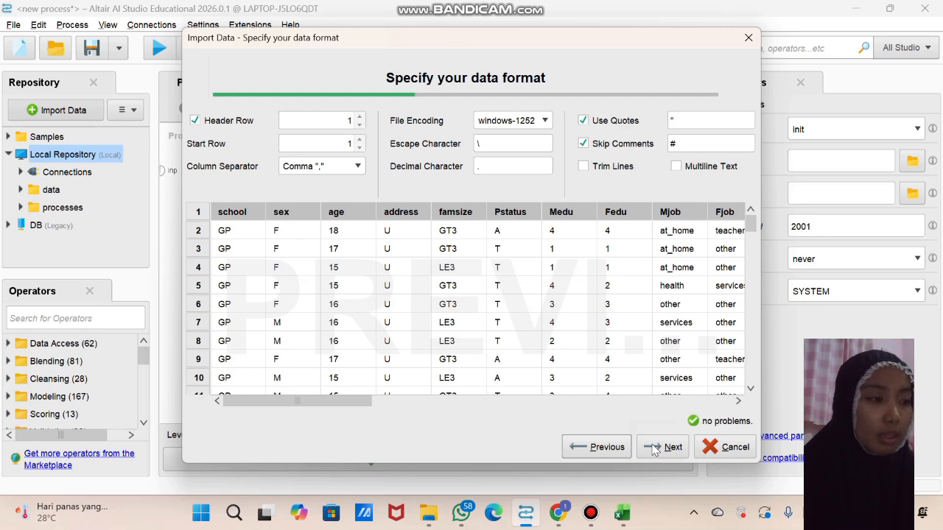
pyautogui.click(653, 447)
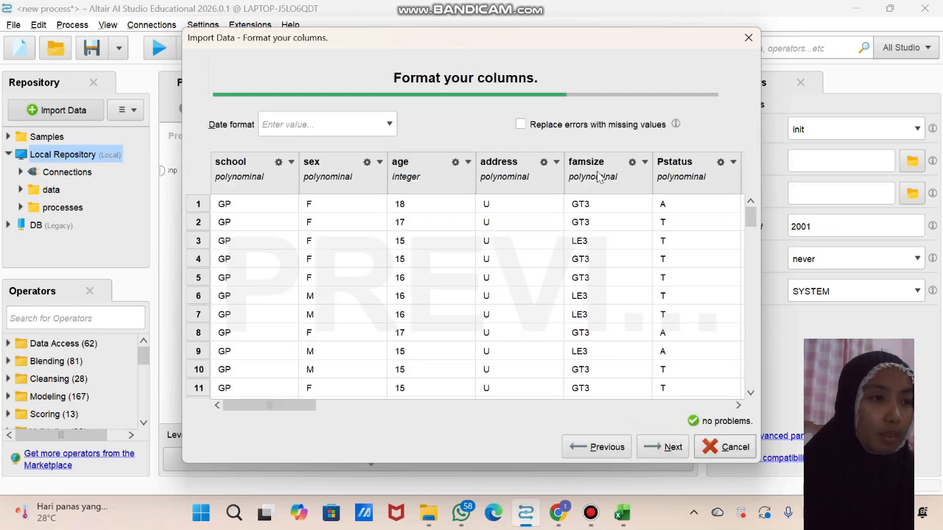
# Enable replacing errors with missing values and store the imported data in Local Repository as student_data
pyautogui.click(523, 125)
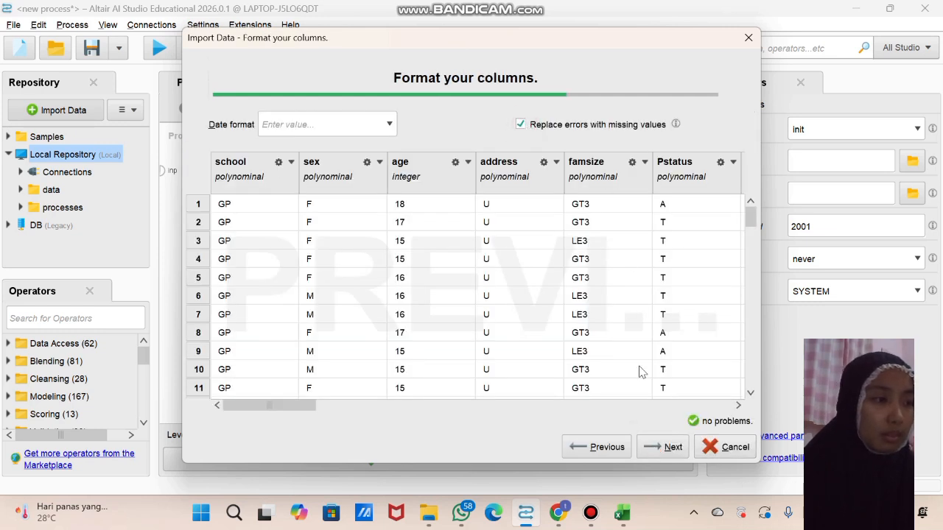
pyautogui.click(660, 448)
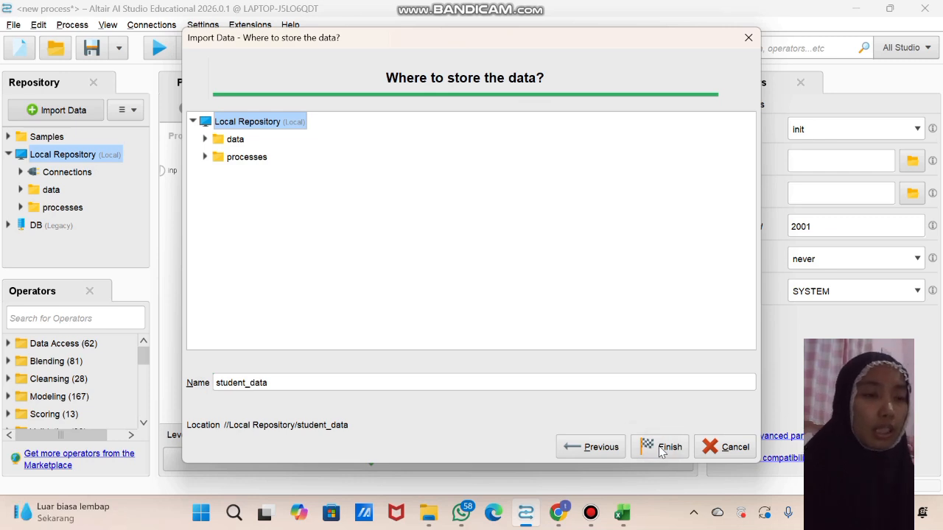
pyautogui.click(661, 447)
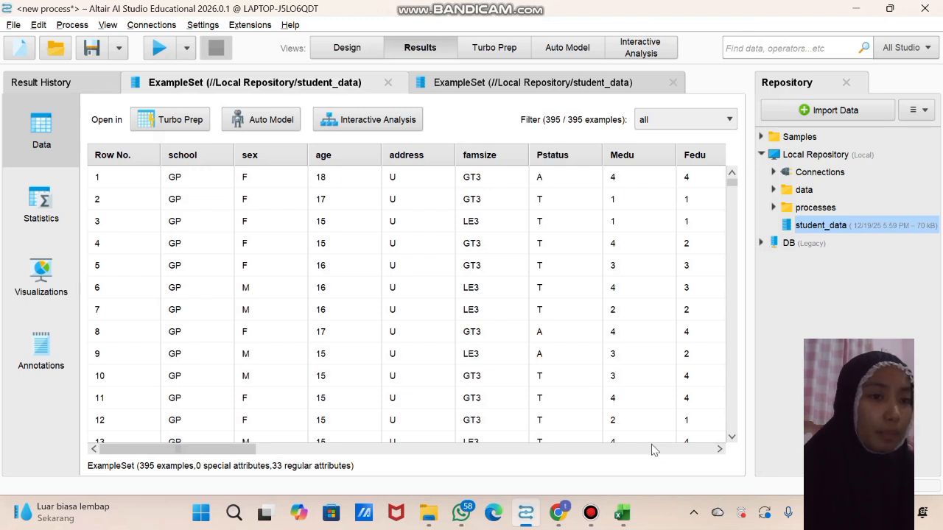
# Return to the process design and add the student_data dataset from Local Repository to the empty process
pyautogui.click(347, 47)
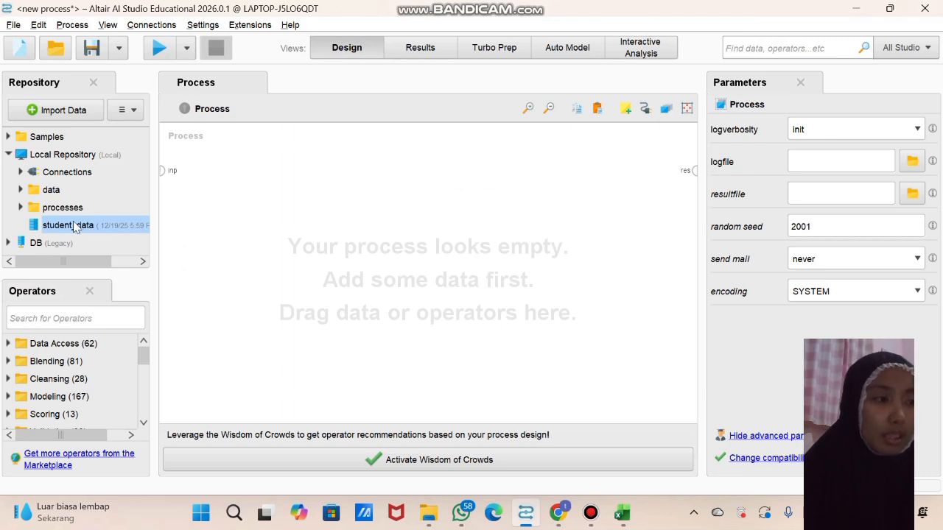
pyautogui.moveTo(69, 227); pyautogui.dragTo(201, 175)
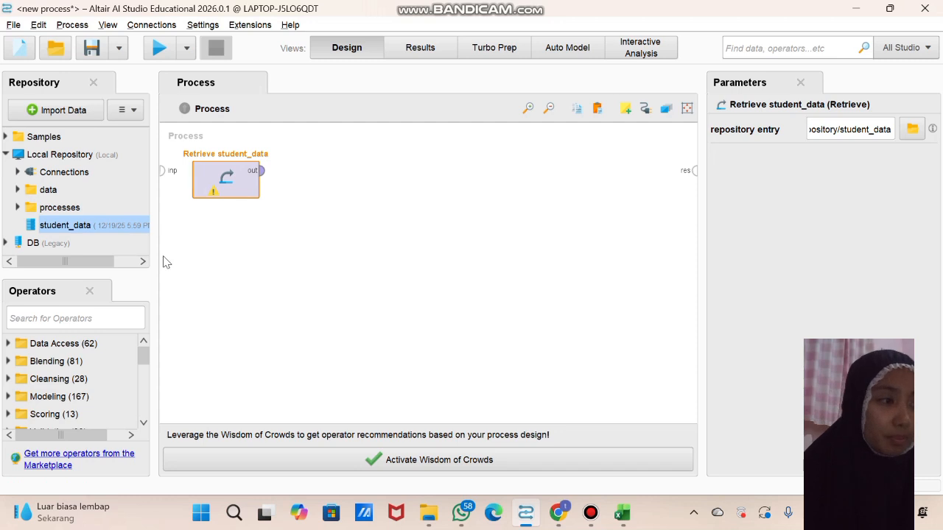
# Add a Discretize by Frequency operator beside Retrieve student_data and connect the retrieved data output to its example set input
pyautogui.click(116, 316)
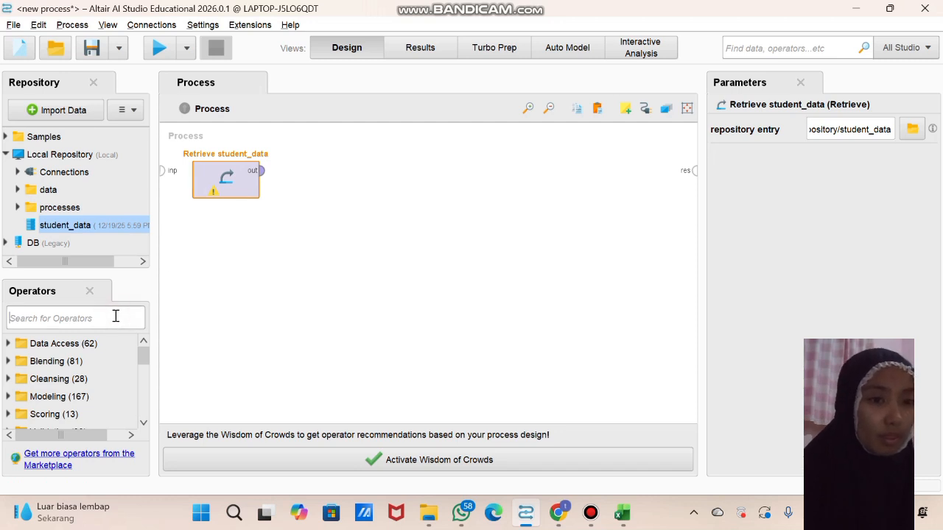
pyautogui.write('di')
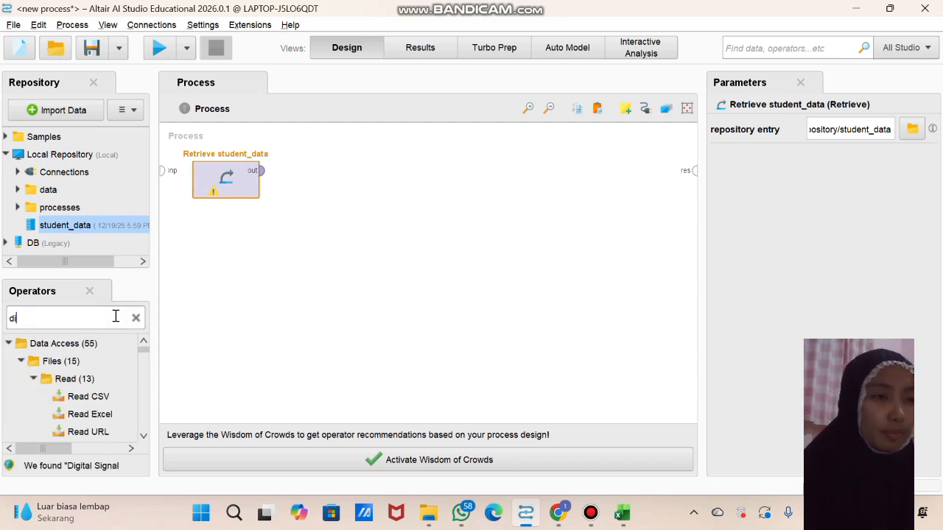
pyautogui.write('scre')
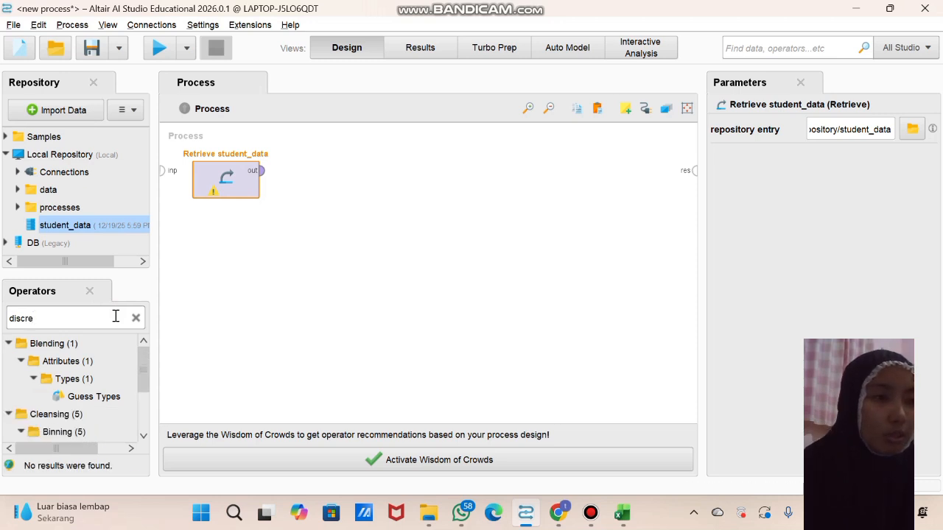
pyautogui.write('tize')
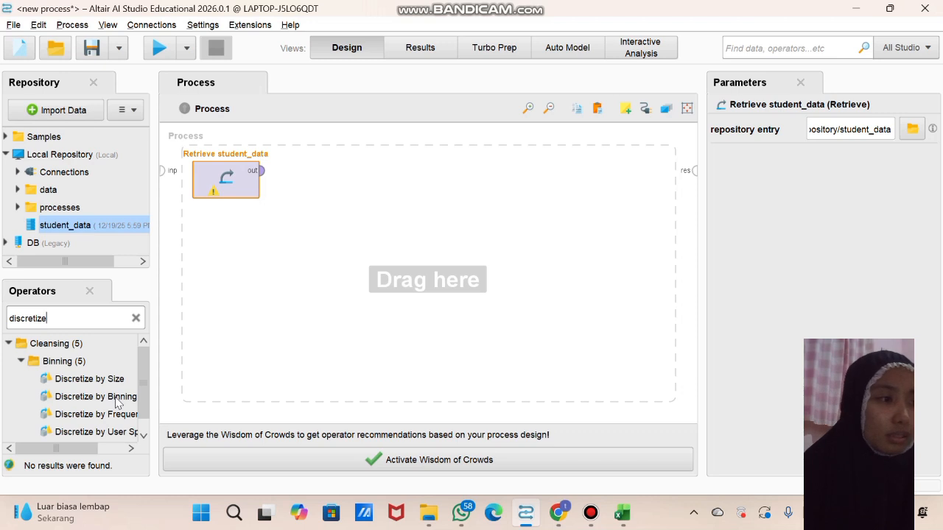
pyautogui.moveTo(116, 403); pyautogui.dragTo(311, 209)
pyautogui.moveTo(313, 135); pyautogui.dragTo(318, 158)
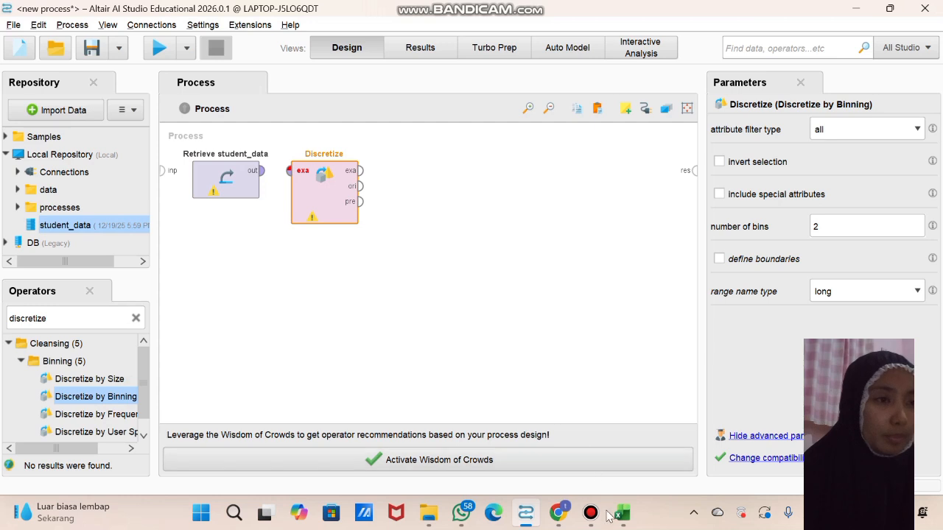
pyautogui.moveTo(96, 414); pyautogui.dragTo(298, 164)
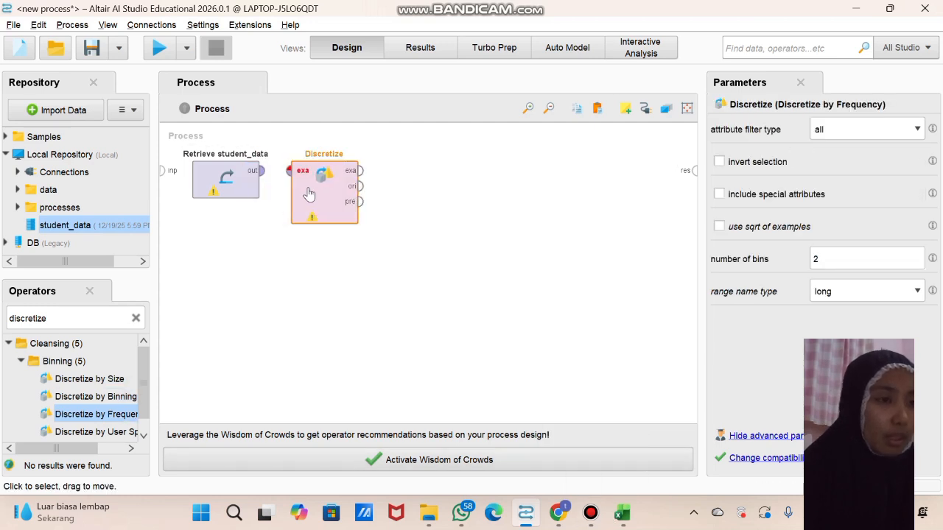
pyautogui.moveTo(261, 171); pyautogui.dragTo(288, 171)
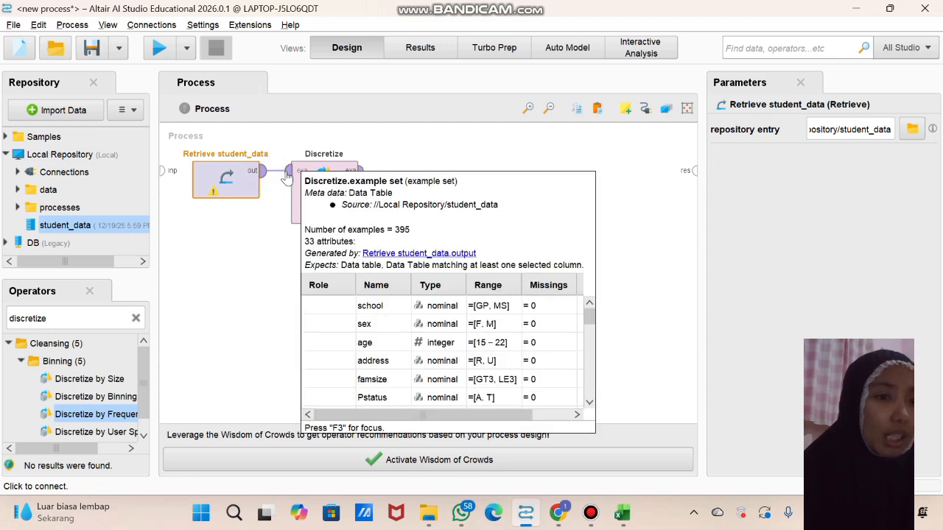
# Add a Set Role operator after Discretize and connect Discretize's example set output to its input
pyautogui.click(136, 318)
pyautogui.click(106, 313)
pyautogui.write('set role')
pyautogui.moveTo(83, 396); pyautogui.dragTo(399, 227)
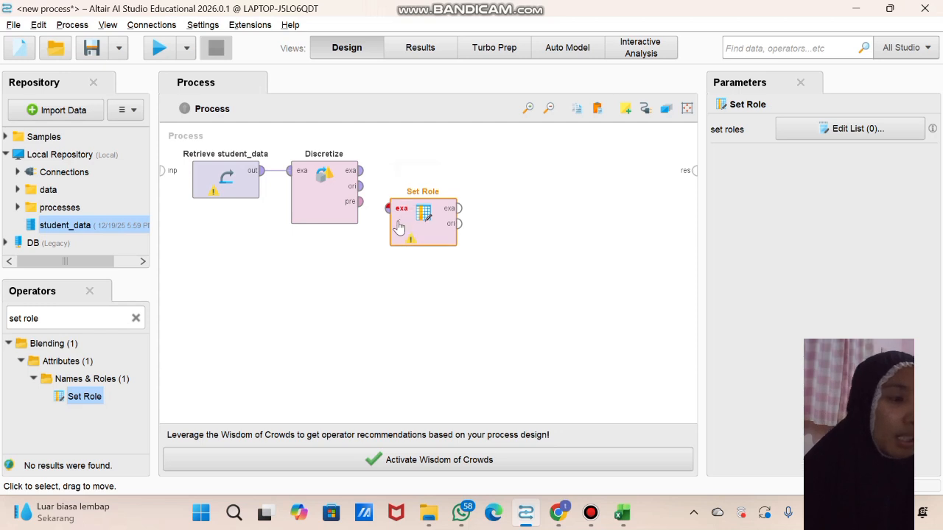
pyautogui.click(359, 170)
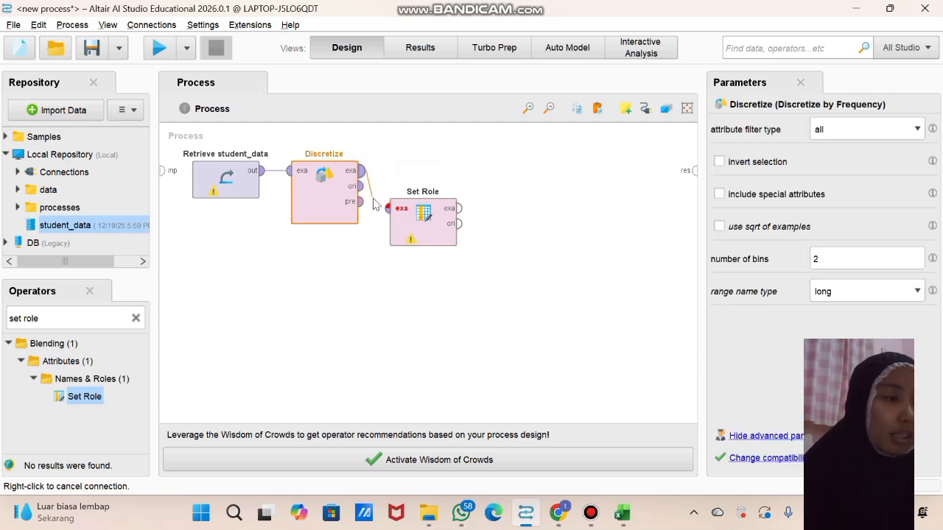
pyautogui.click(388, 208)
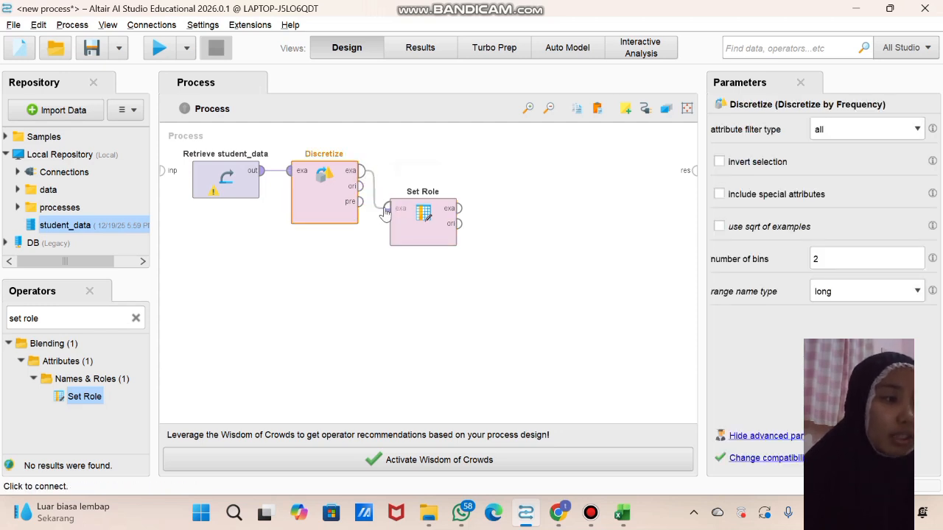
# Assign the target role label to attribute G3 in the Set Role operator and apply the role list
pyautogui.doubleClick(421, 215)
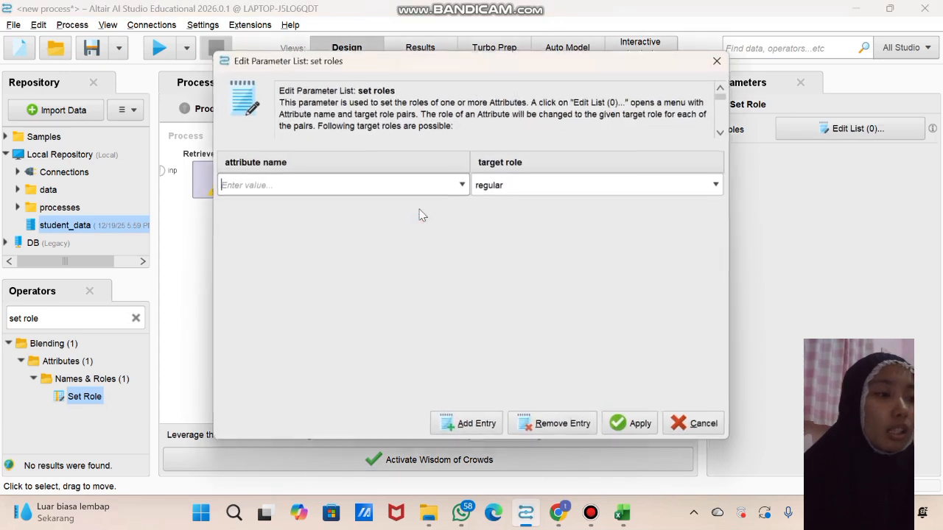
pyautogui.click(462, 184)
pyautogui.scroll(-1, 416, 229)
pyautogui.scroll(-2, 416, 229)
pyautogui.click(375, 270)
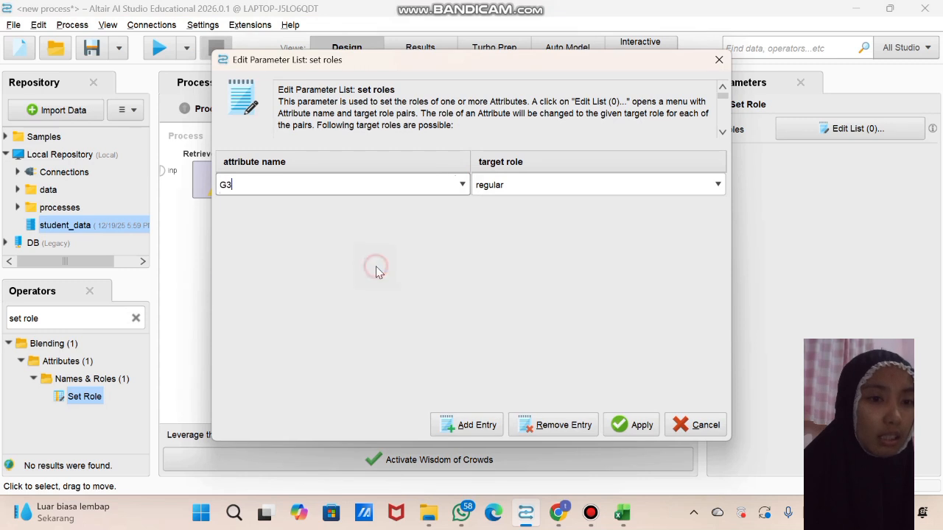
pyautogui.click(595, 186)
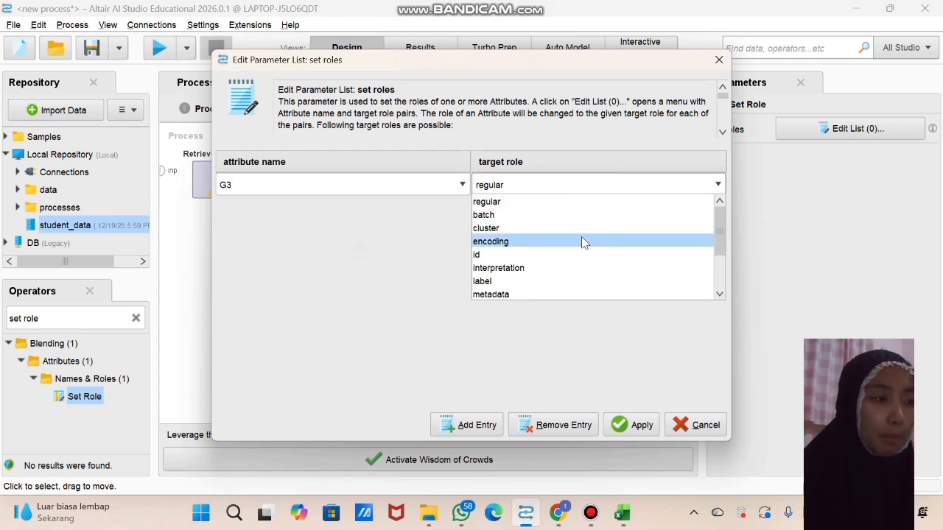
pyautogui.click(583, 280)
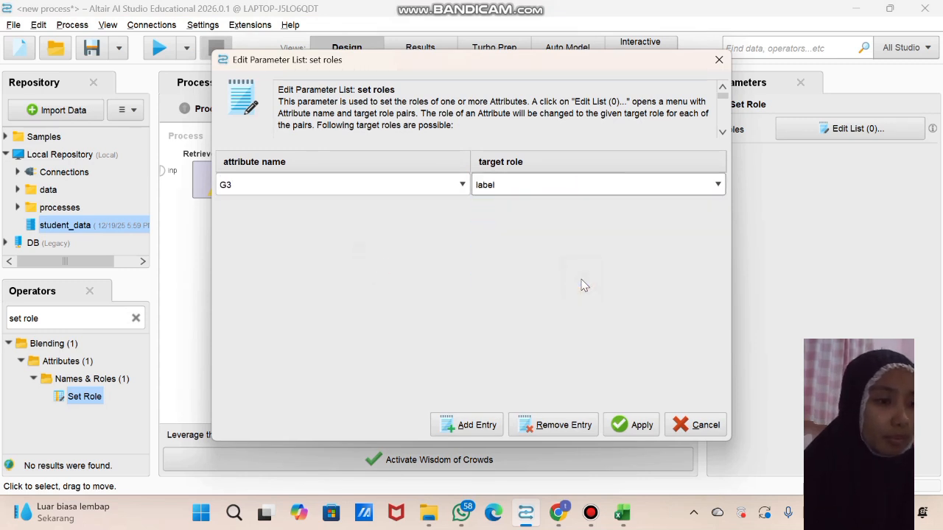
pyautogui.click(622, 435)
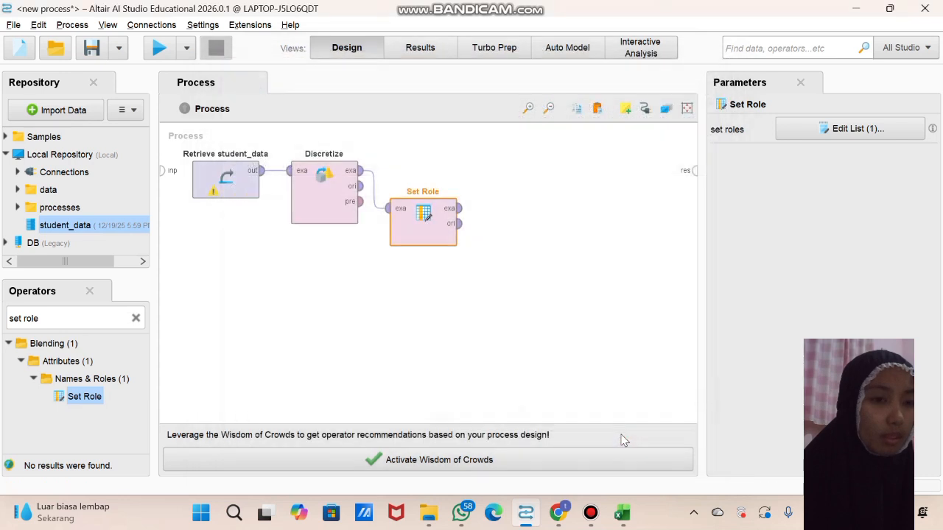
# Add a Multiply operator after Set Role and connect Set Role's example set output to its input
pyautogui.click(136, 318)
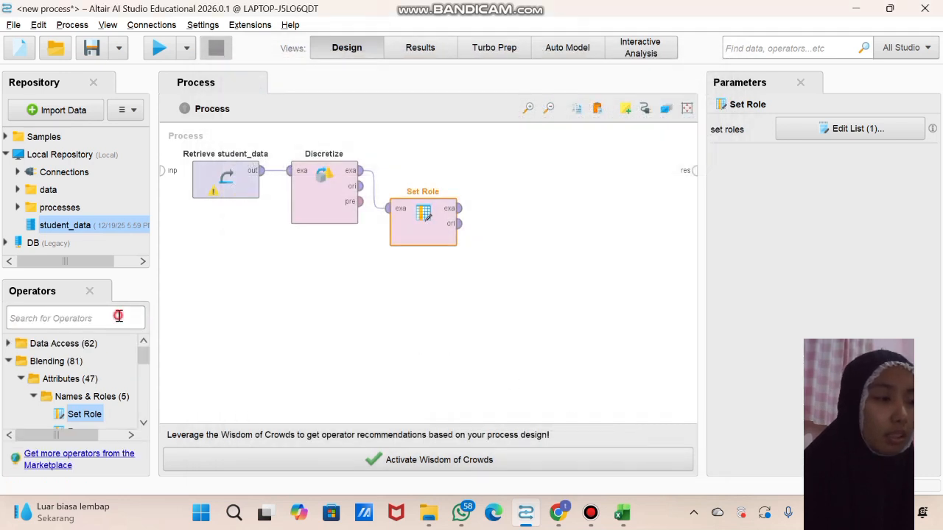
pyautogui.write('mult')
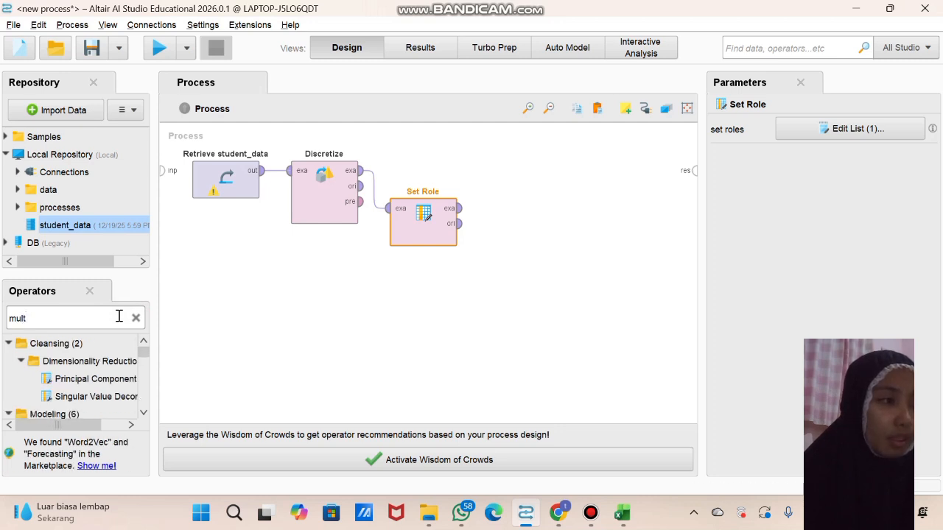
pyautogui.write('tt')
pyautogui.press('BackSpace')
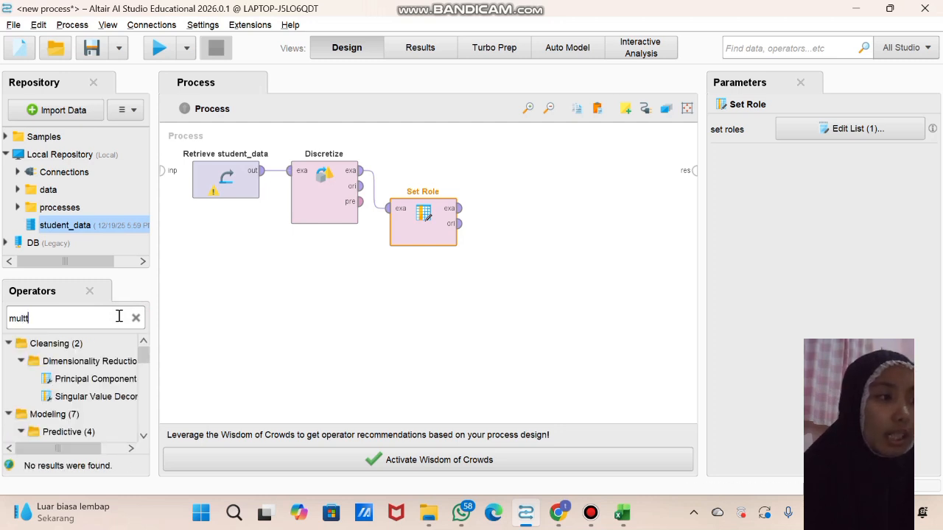
pyautogui.write('ply')
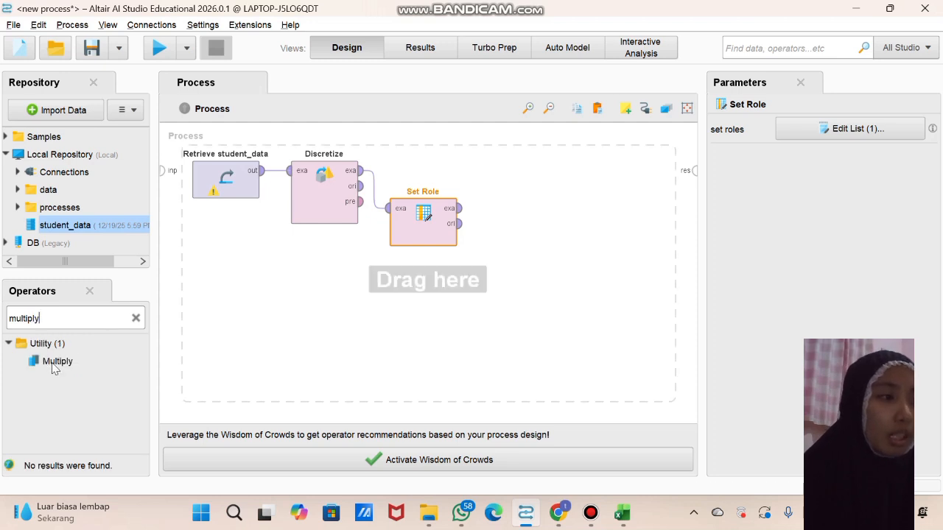
pyautogui.moveTo(53, 366); pyautogui.dragTo(500, 173)
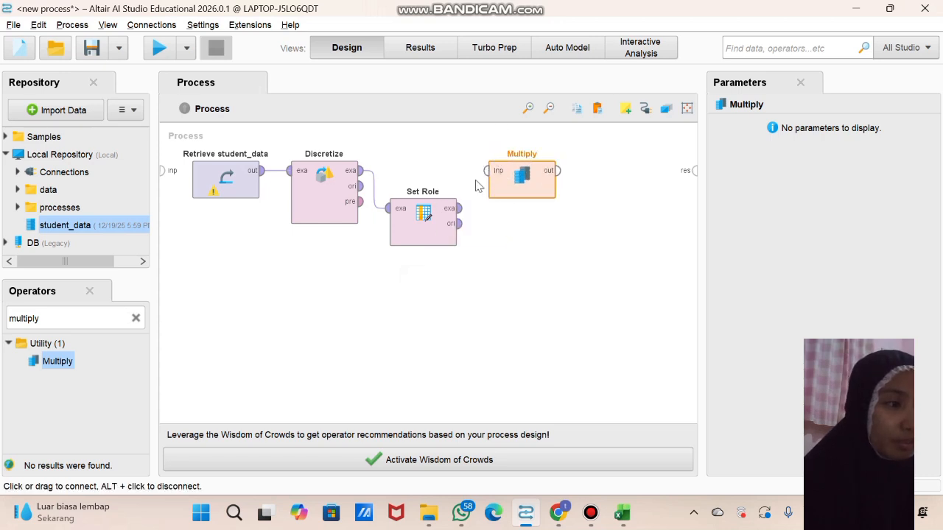
pyautogui.click(459, 209)
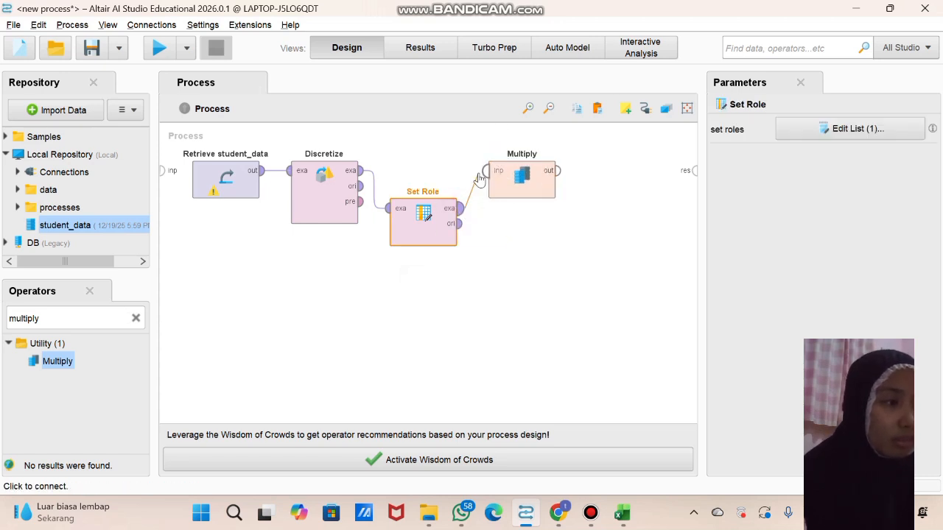
pyautogui.click(483, 173)
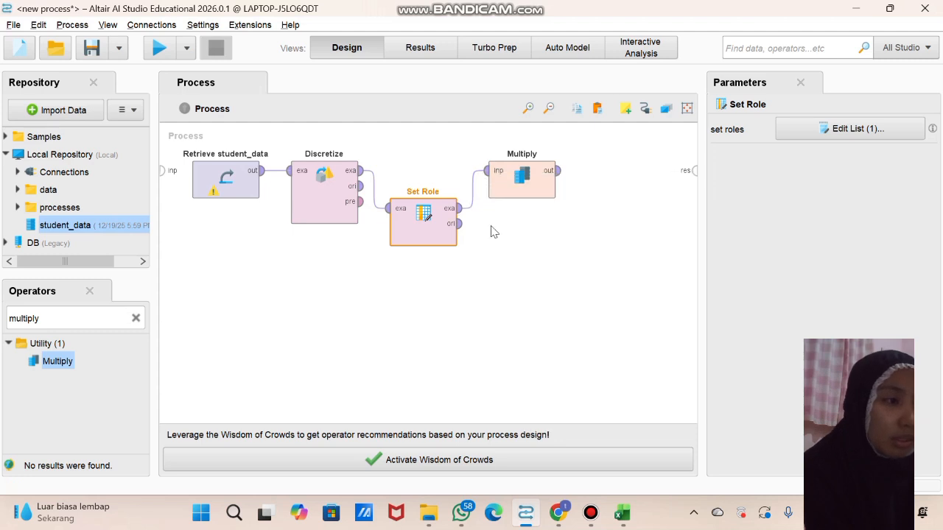
# Add three Cross Validation operators to the main process canvas, below the existing operators
pyautogui.click(135, 320)
pyautogui.click(103, 319)
pyautogui.write('cross')
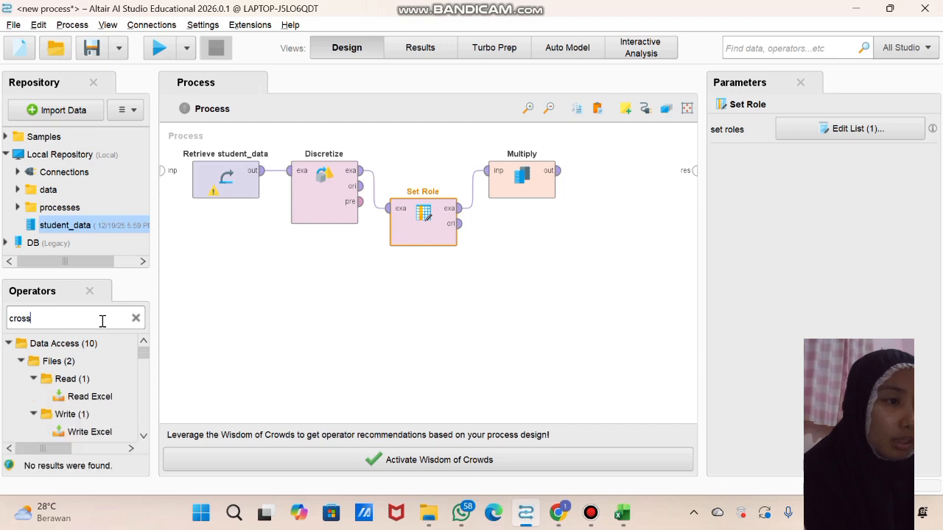
pyautogui.write(' valida')
pyautogui.moveTo(91, 361); pyautogui.dragTo(501, 261)
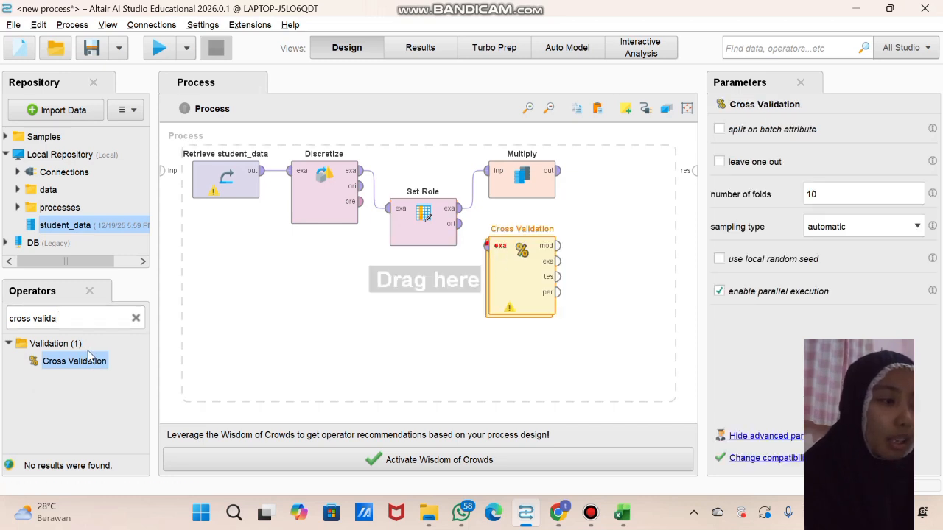
pyautogui.moveTo(57, 364); pyautogui.dragTo(417, 313)
pyautogui.moveTo(78, 363); pyautogui.dragTo(370, 243)
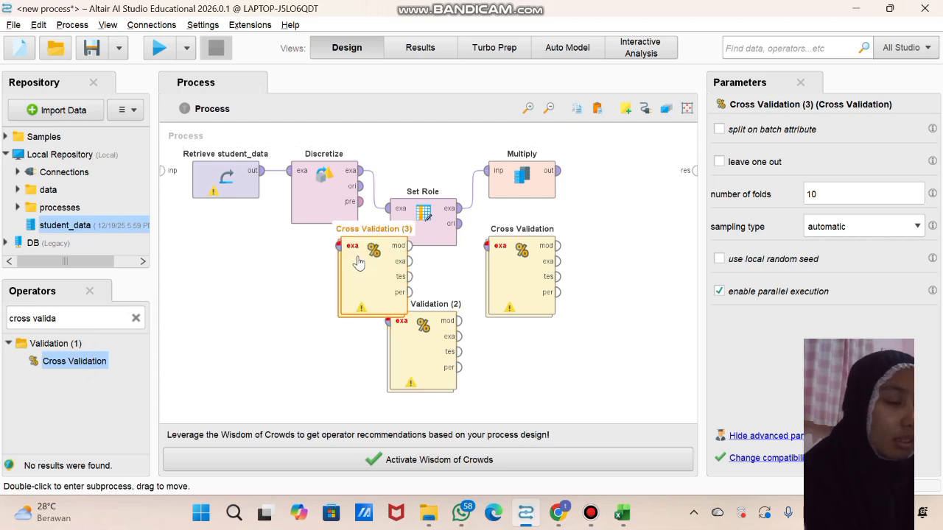
# Shift the first Cross Validation operator away from the other two and connect Multiply's output to its example set input
pyautogui.click(521, 277)
pyautogui.moveTo(521, 278); pyautogui.dragTo(571, 278)
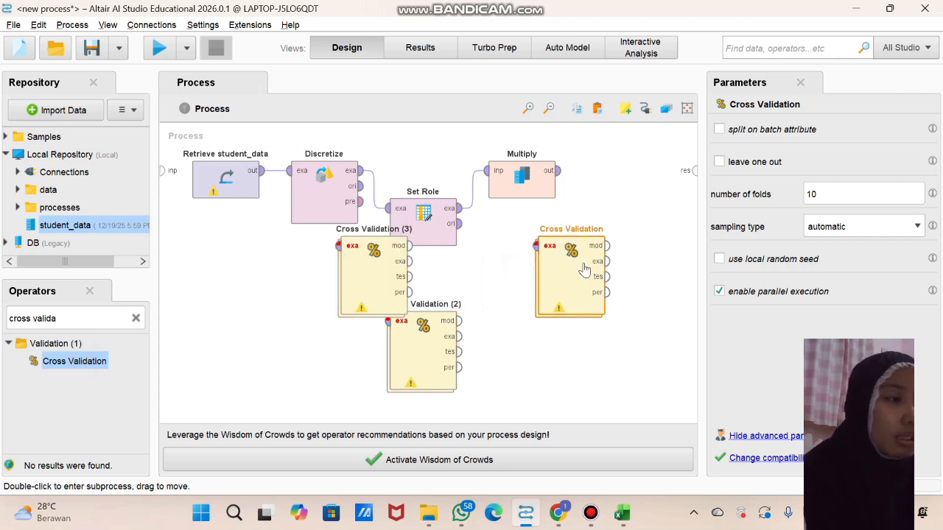
pyautogui.click(558, 171)
pyautogui.click(535, 246)
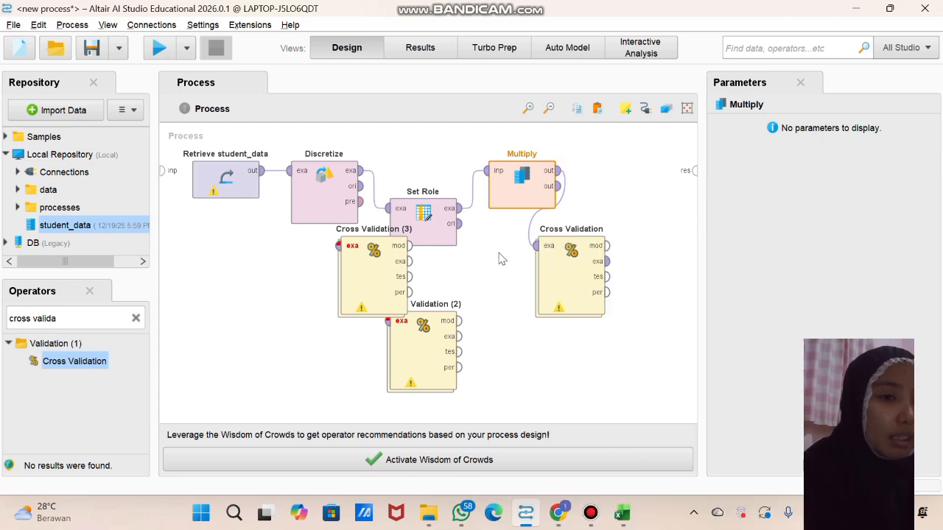
# Add a Decision Tree operator to the training subprocess of the first Cross Validation
pyautogui.doubleClick(565, 267)
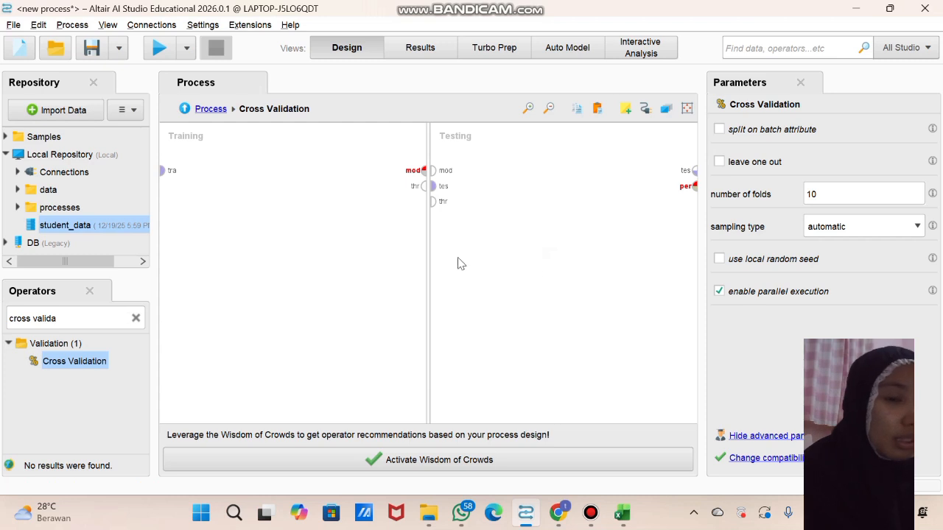
pyautogui.click(135, 318)
pyautogui.click(105, 317)
pyautogui.write('decision')
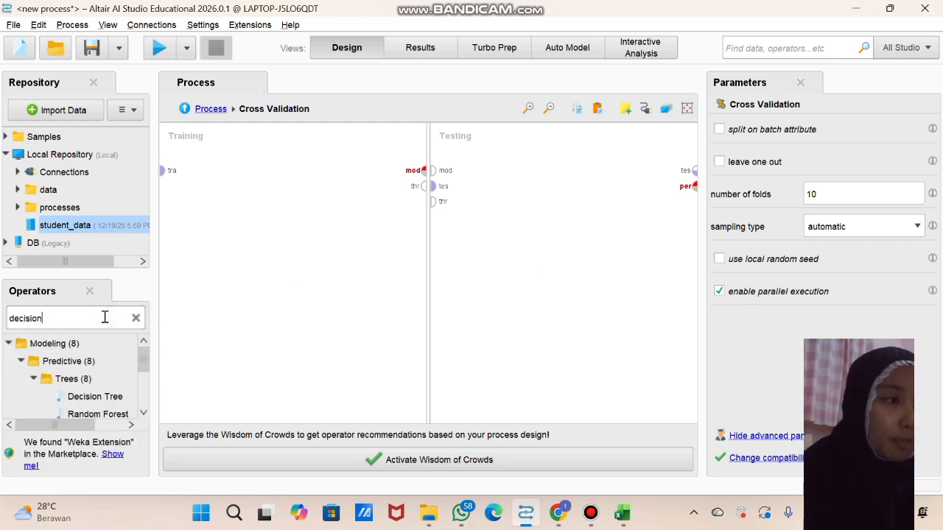
pyautogui.click(77, 397)
pyautogui.moveTo(78, 397); pyautogui.dragTo(248, 157)
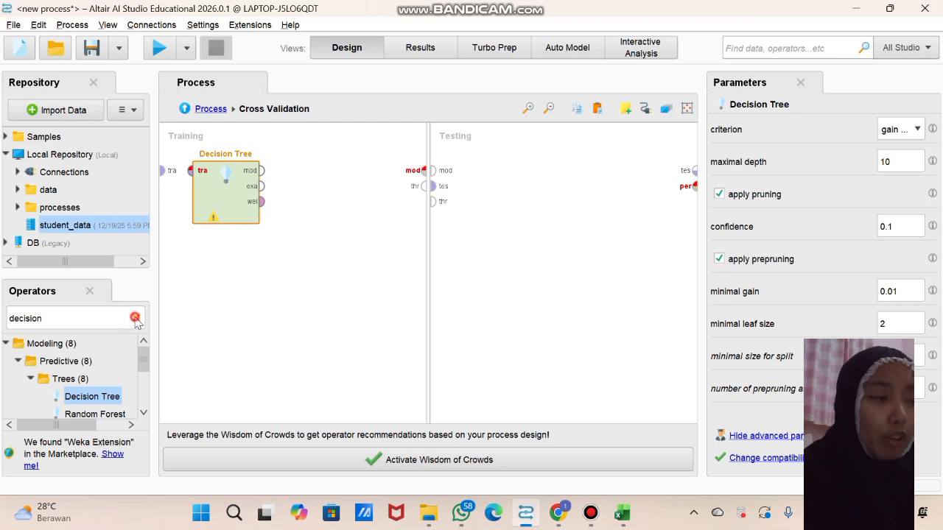
# Add an Apply Model operator to the testing subprocess of the first Cross Validation
pyautogui.click(135, 318)
pyautogui.write('a')
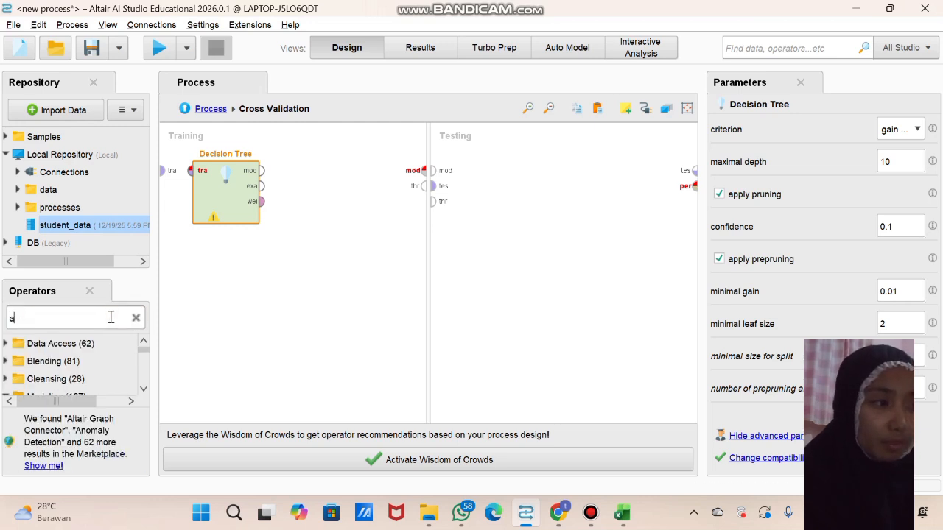
pyautogui.write('pply m')
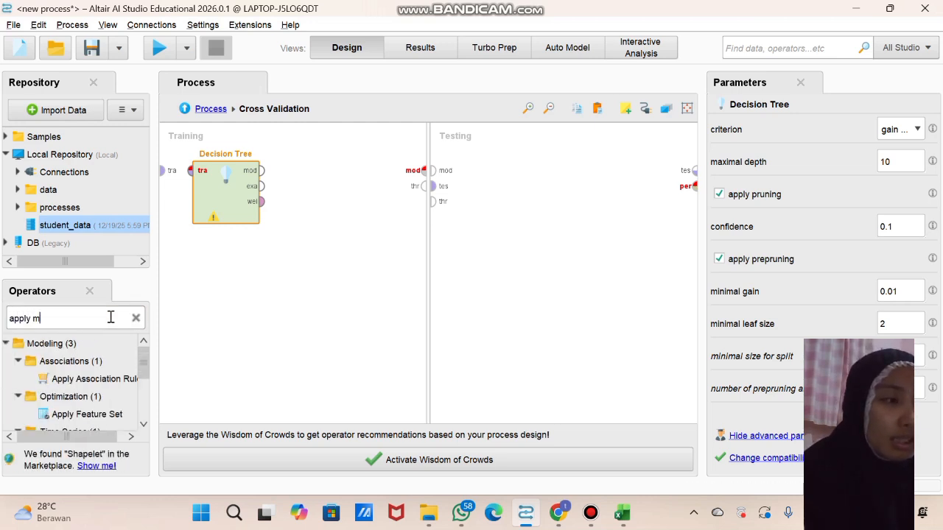
pyautogui.write('ode')
pyautogui.moveTo(79, 432); pyautogui.dragTo(490, 178)
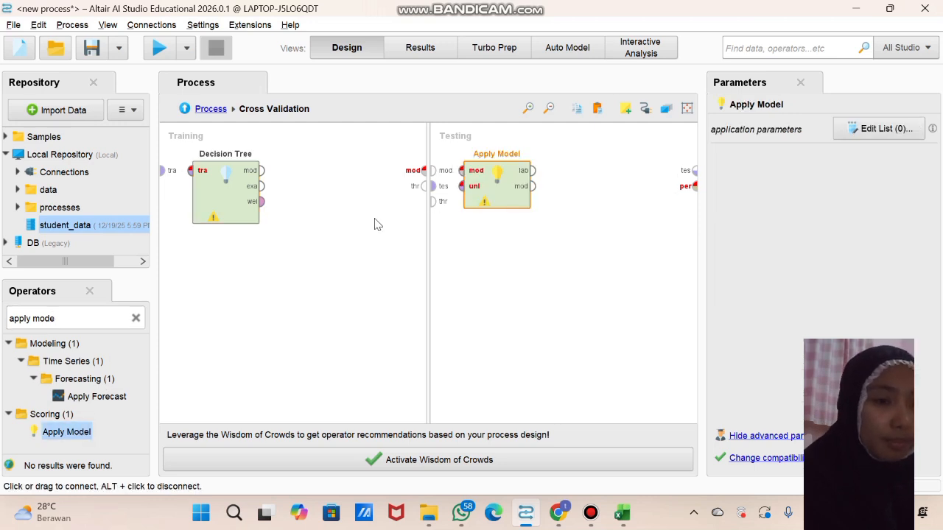
# Add a Performance (Classification) operator after Apply Model in the testing subprocess
pyautogui.click(136, 319)
pyautogui.click(110, 316)
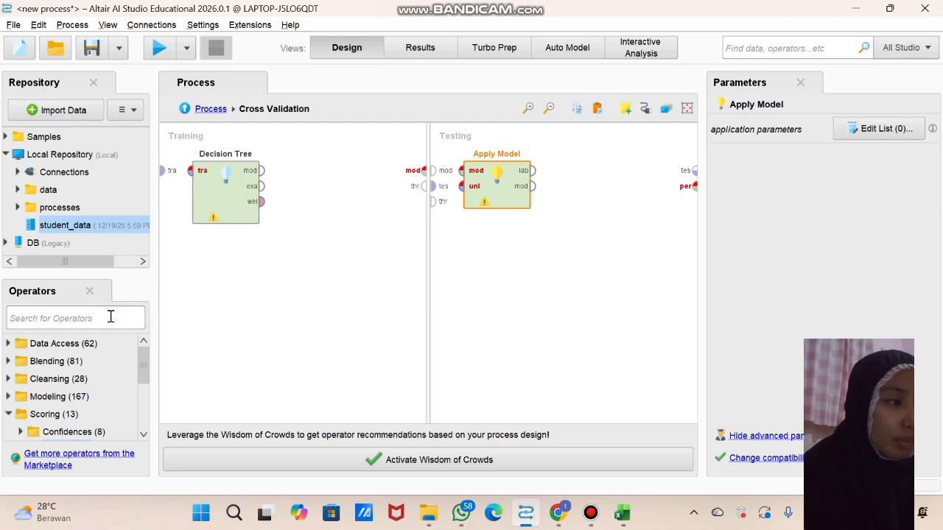
pyautogui.write('perfor')
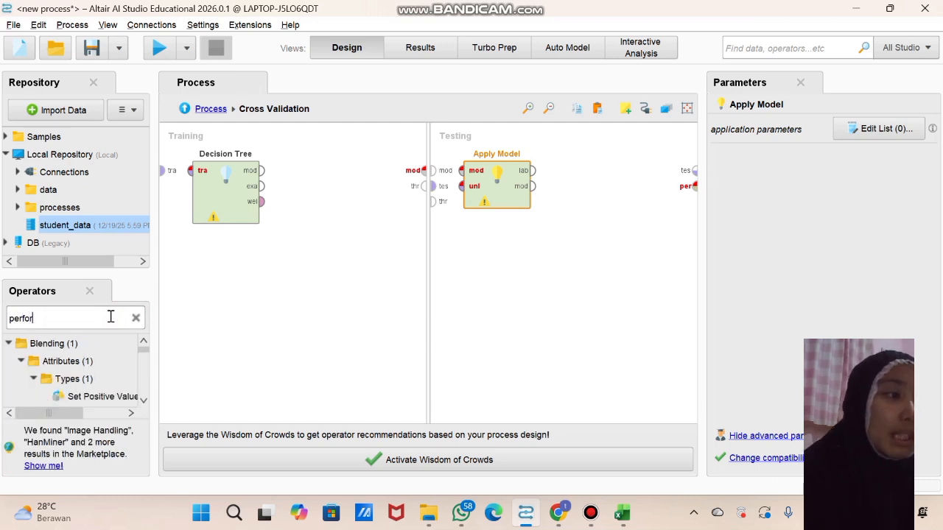
pyautogui.write('man')
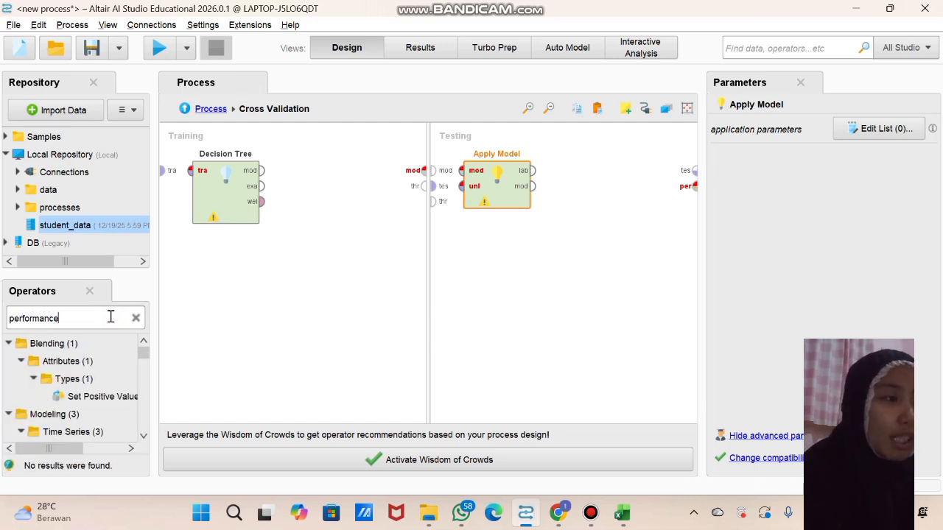
pyautogui.write('ce')
pyautogui.scroll(-5, 84, 420)
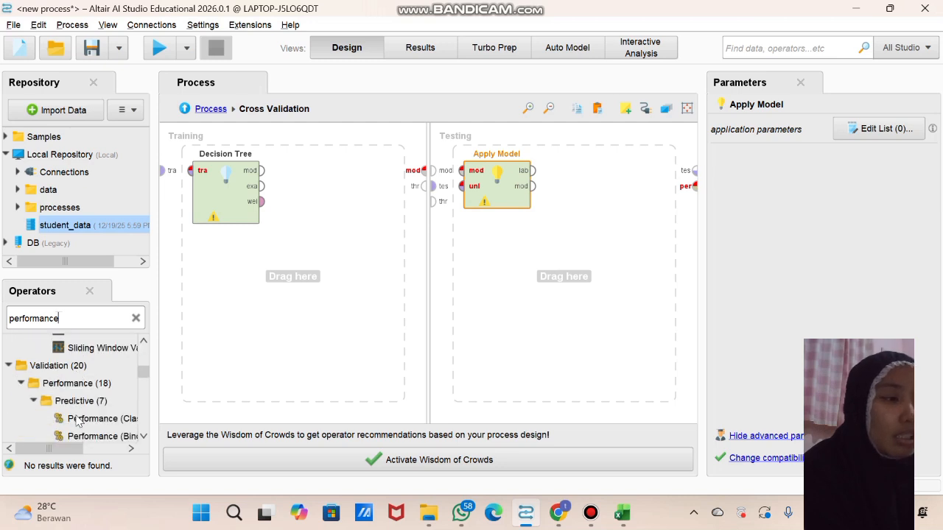
pyautogui.moveTo(92, 425); pyautogui.dragTo(438, 314)
pyautogui.moveTo(569, 214); pyautogui.dragTo(581, 135)
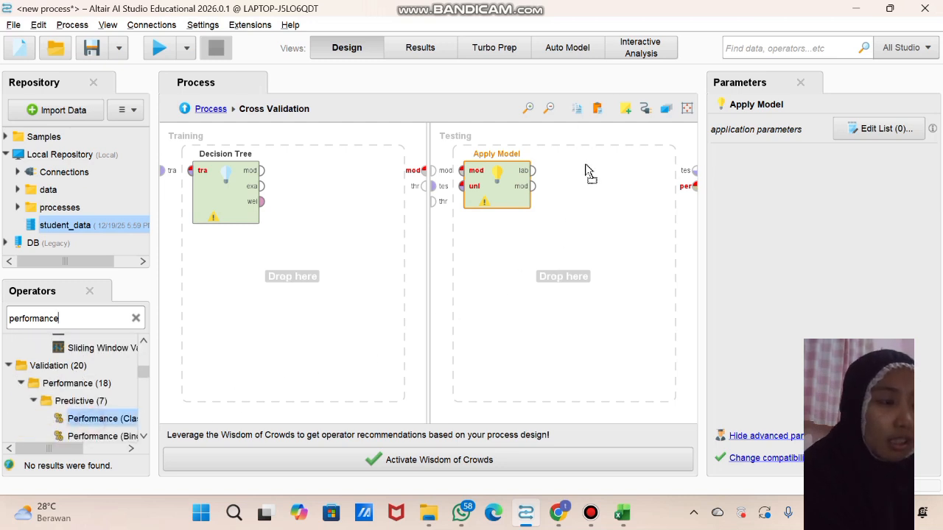
pyautogui.moveTo(587, 172); pyautogui.dragTo(586, 168)
# Center Decision Tree in the training area, connect the training data to its input, and connect its model output to the subprocess model port
pyautogui.moveTo(227, 189); pyautogui.dragTo(257, 184)
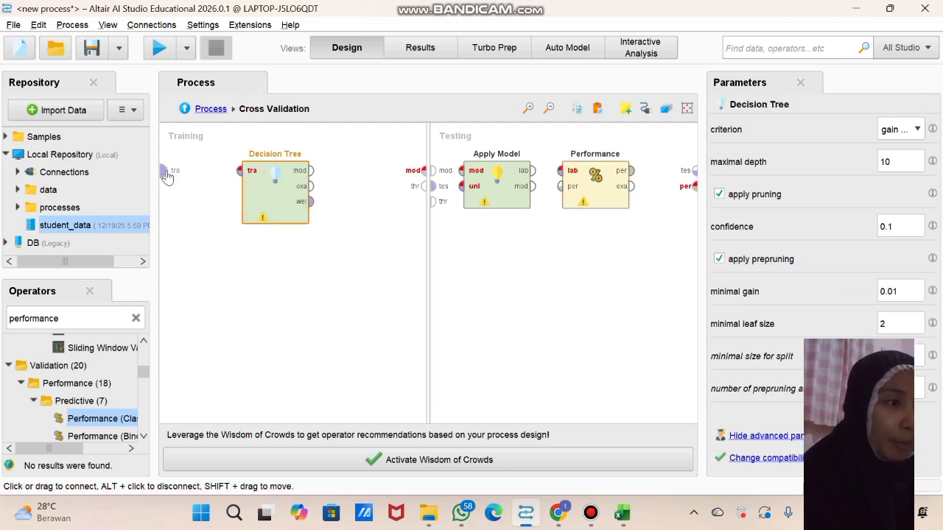
pyautogui.click(165, 170)
pyautogui.click(239, 172)
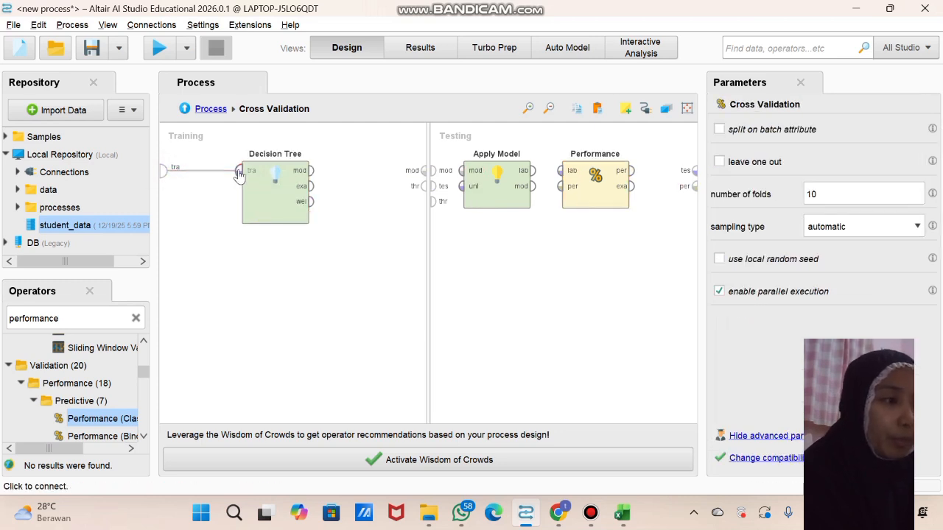
pyautogui.click(312, 171)
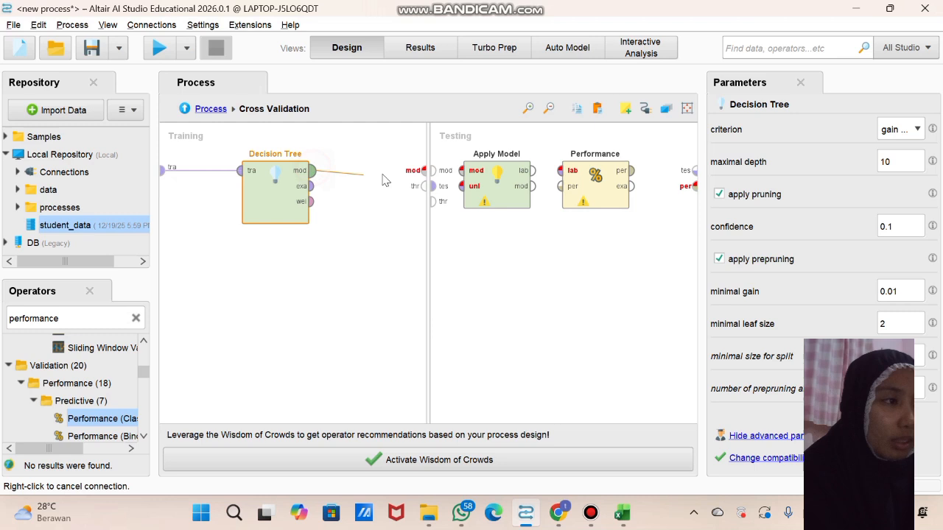
pyautogui.click(424, 171)
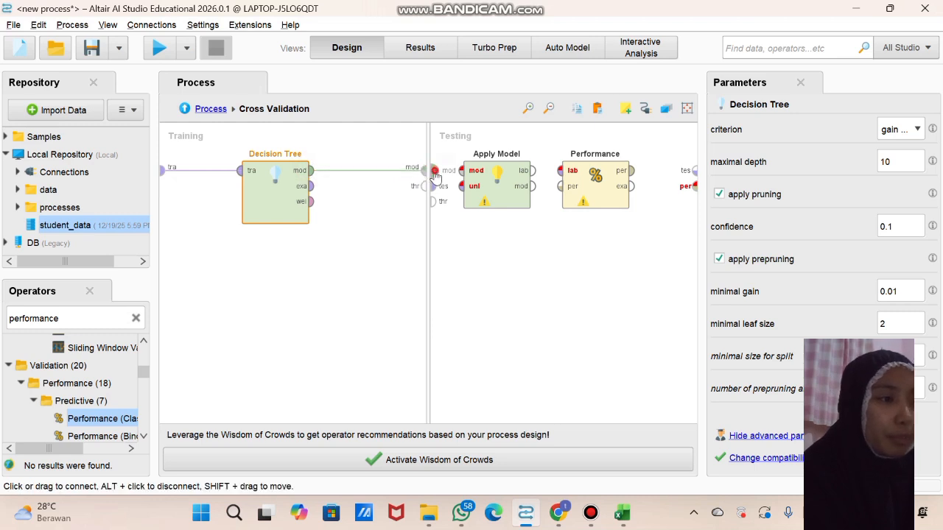
# Connect the testing subprocess's model and test set ports to Apply Model's model and unlabelled data inputs
pyautogui.click(434, 171)
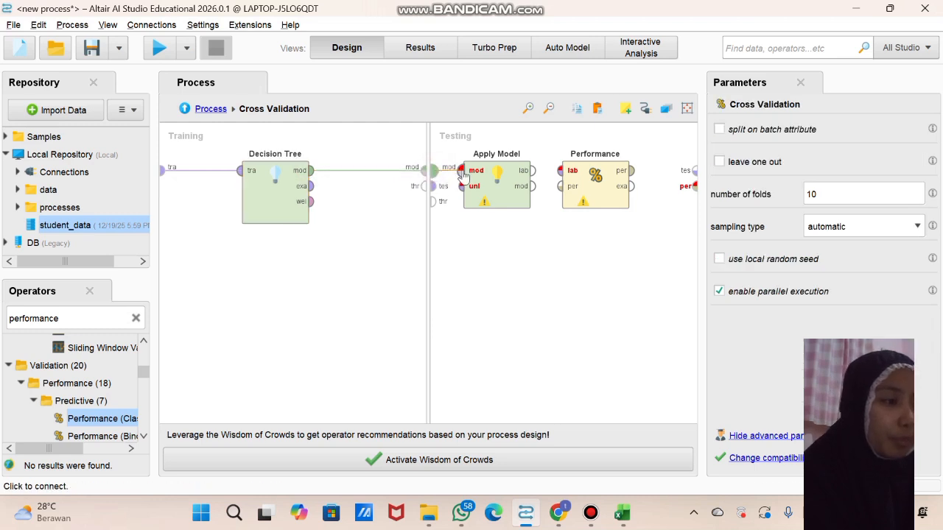
pyautogui.click(433, 187)
pyautogui.click(461, 187)
# Connect Apply Model's labelled data output to Performance, and Performance's performance output to the subprocess's performance port
pyautogui.click(531, 170)
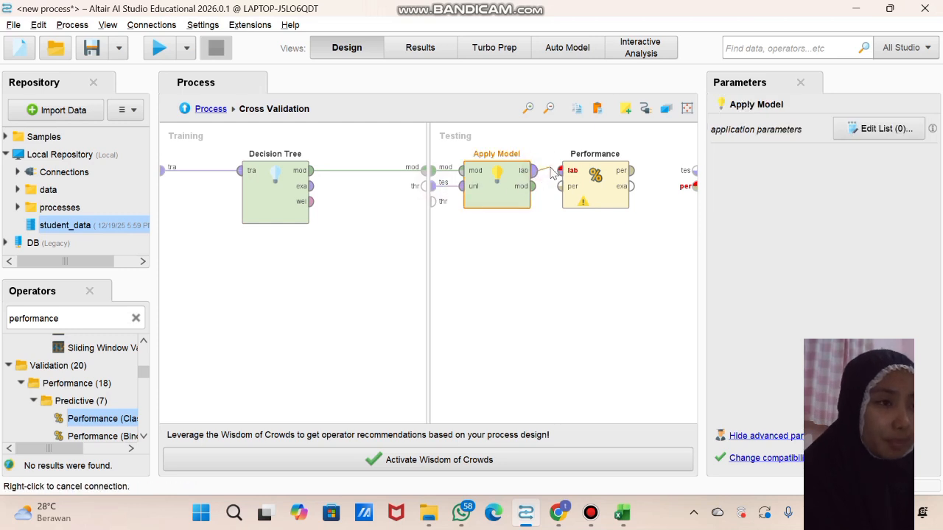
pyautogui.click(560, 171)
pyautogui.click(631, 170)
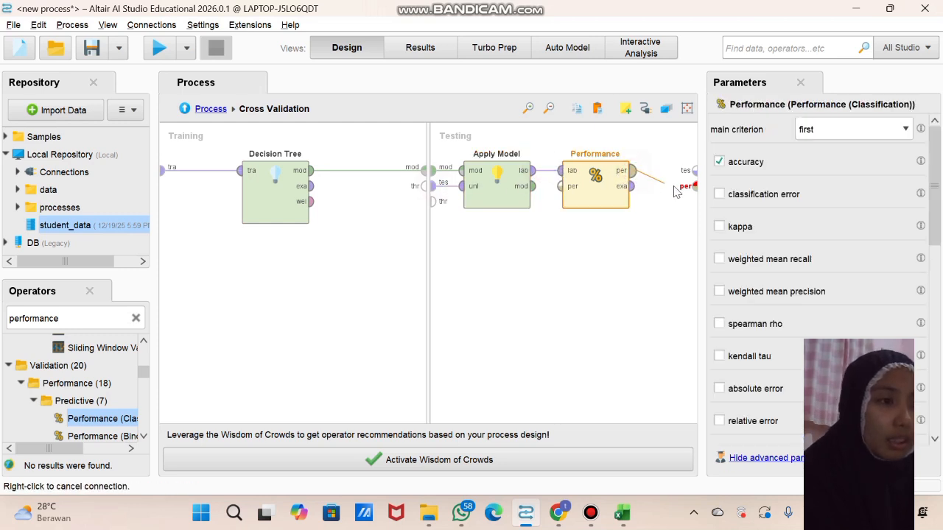
pyautogui.click(692, 186)
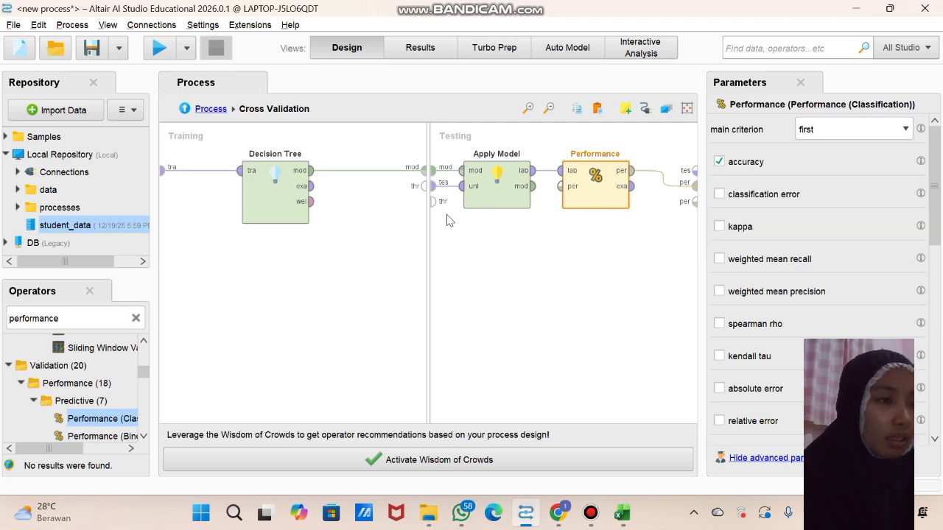
# In the main process, place the first Cross Validation beside Multiply and Cross Validation (2) below it, and connect Multiply's second output to Cross Validation (2)
pyautogui.click(211, 109)
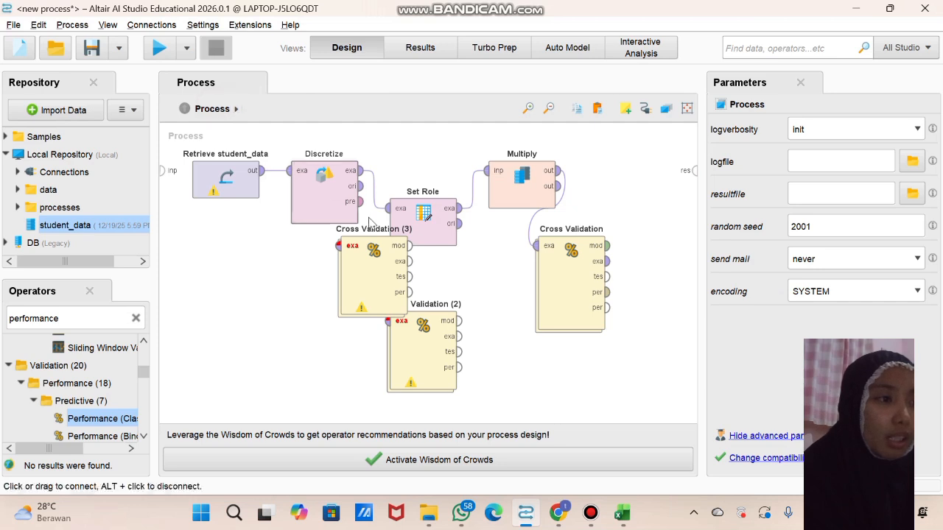
pyautogui.moveTo(556, 280); pyautogui.dragTo(604, 206)
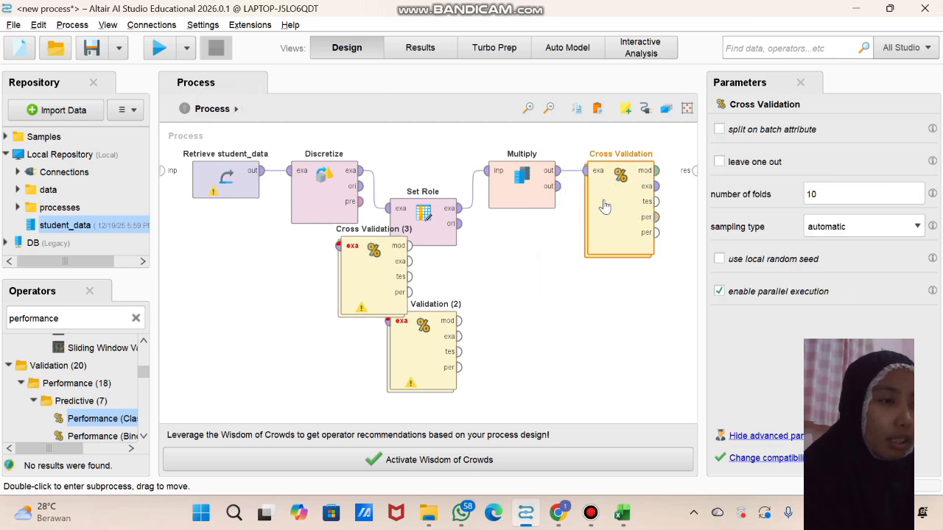
pyautogui.moveTo(421, 327); pyautogui.dragTo(561, 335)
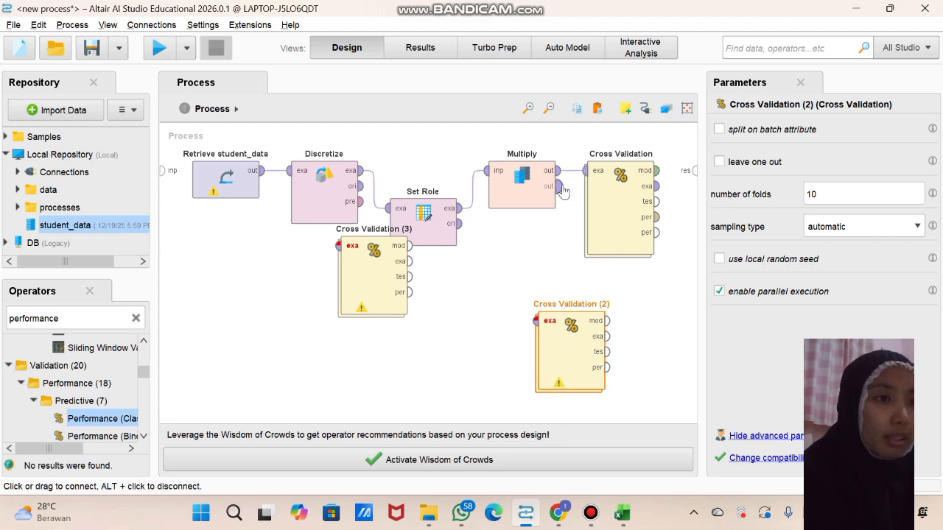
pyautogui.click(563, 185)
pyautogui.click(536, 321)
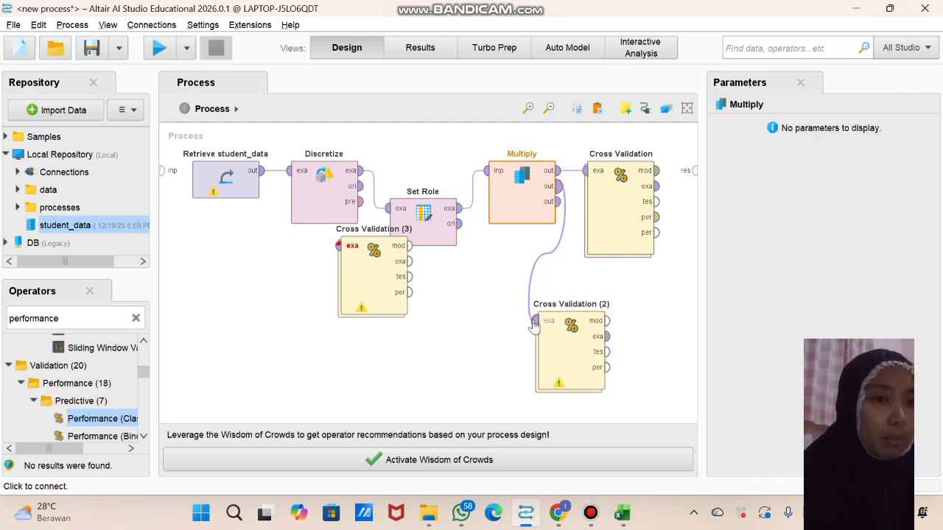
# Add a k-NN operator to the training subprocess of Cross Validation (2)
pyautogui.doubleClick(571, 357)
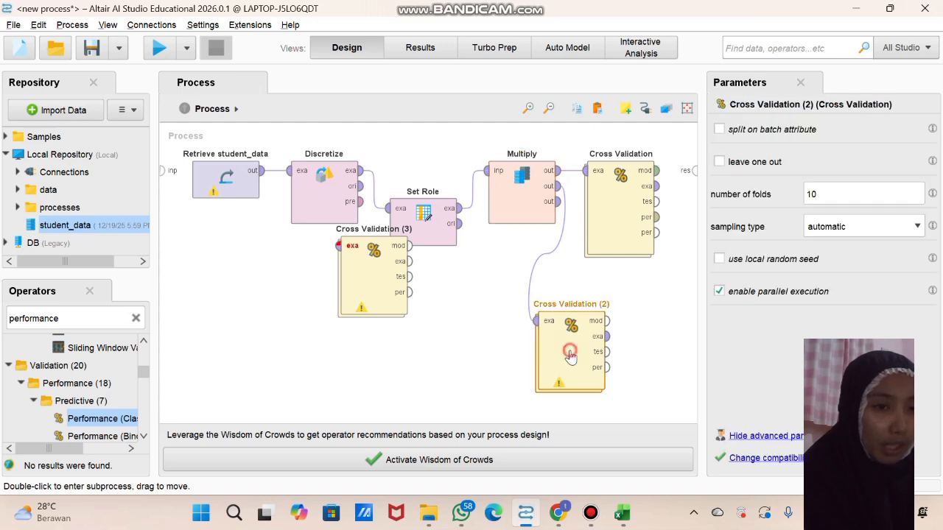
pyautogui.click(134, 318)
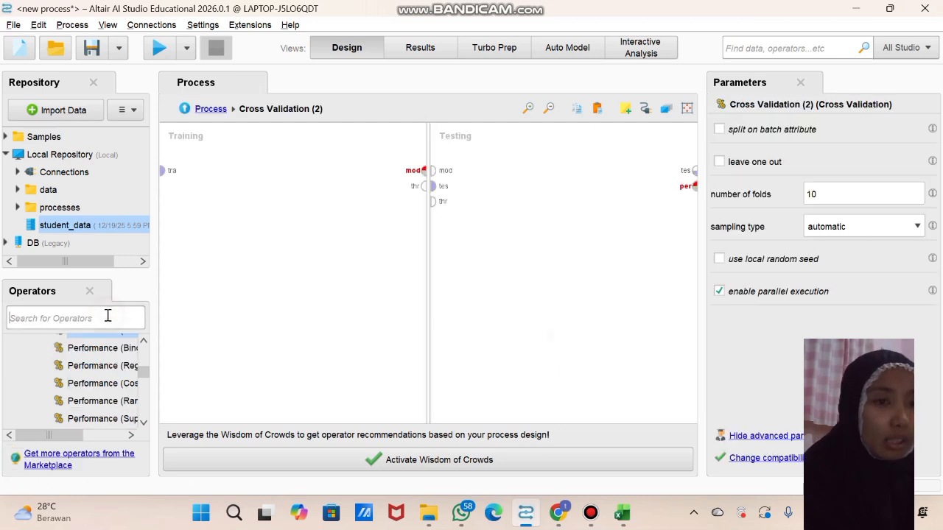
pyautogui.write('knn')
pyautogui.moveTo(77, 397); pyautogui.dragTo(259, 177)
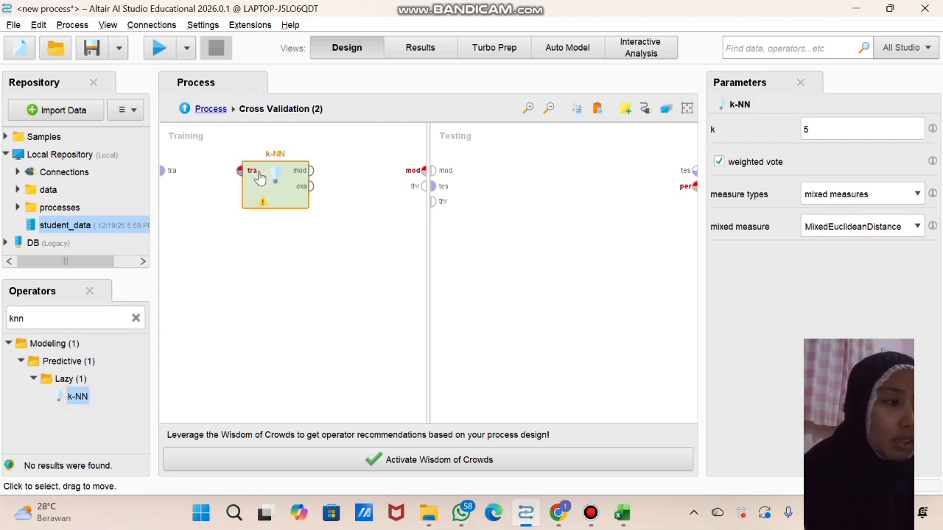
# Add an Apply Model operator to the testing subprocess of Cross Validation (2)
pyautogui.click(135, 317)
pyautogui.click(107, 316)
pyautogui.write('app')
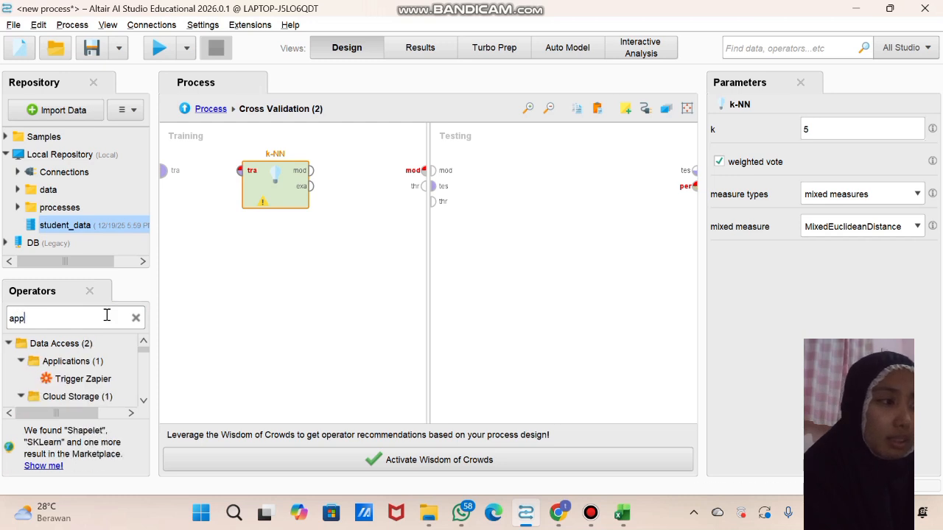
pyautogui.write('ly model')
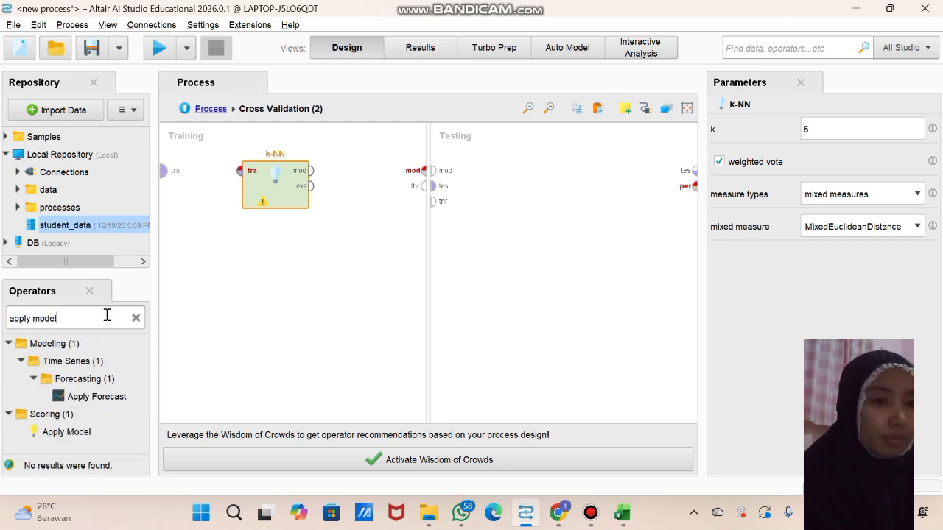
pyautogui.moveTo(63, 435); pyautogui.dragTo(483, 216)
pyautogui.moveTo(489, 136); pyautogui.dragTo(489, 175)
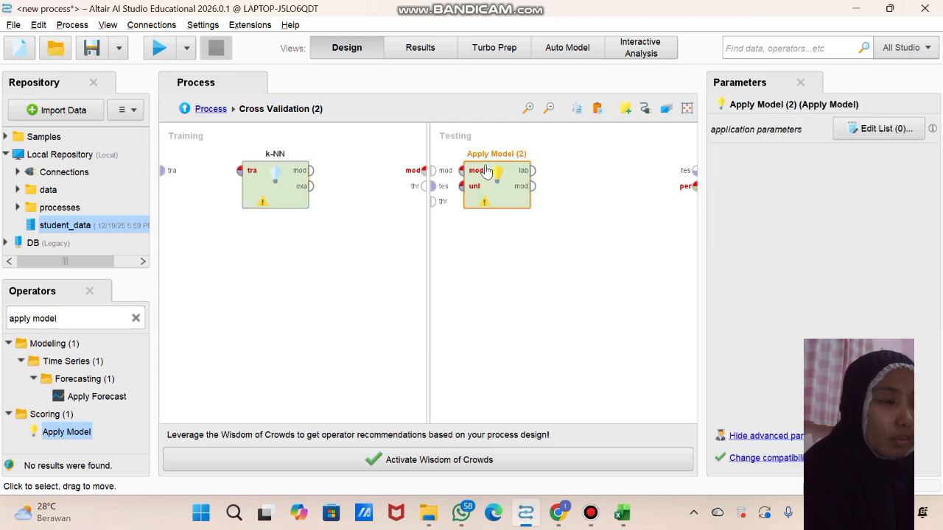
# Add a Performance (Classification) operator beside Apply Model in the testing subprocess of Cross Validation (2)
pyautogui.click(134, 318)
pyautogui.write('perf')
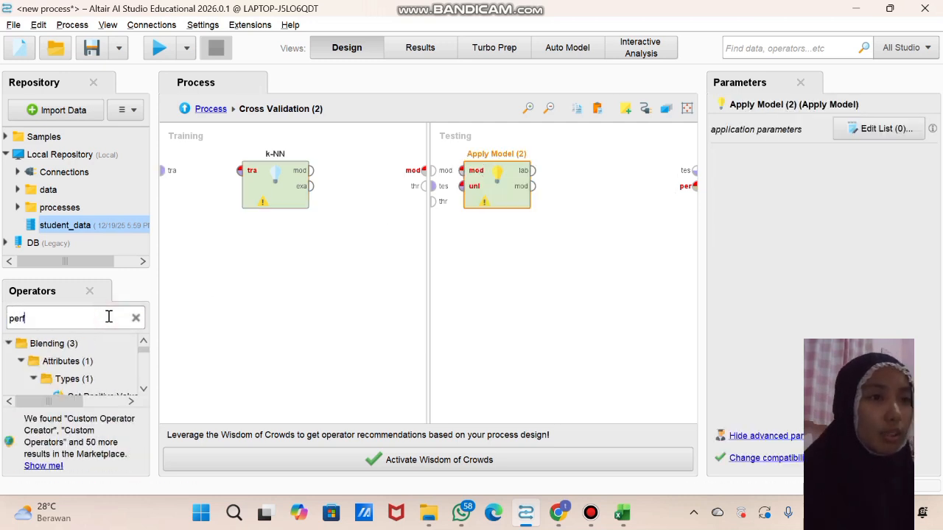
pyautogui.write('ormance')
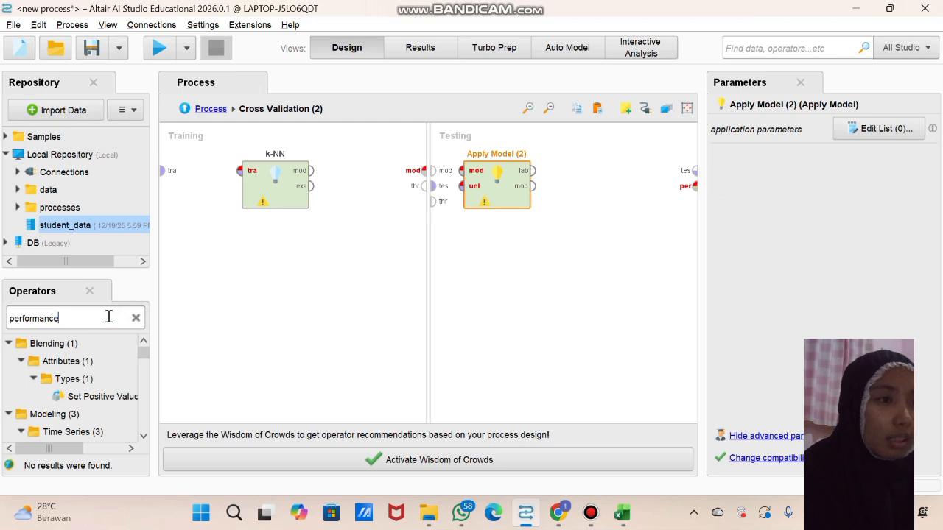
pyautogui.scroll(-5, 99, 390)
pyautogui.scroll(-5, 99, 398)
pyautogui.moveTo(94, 401); pyautogui.dragTo(498, 265)
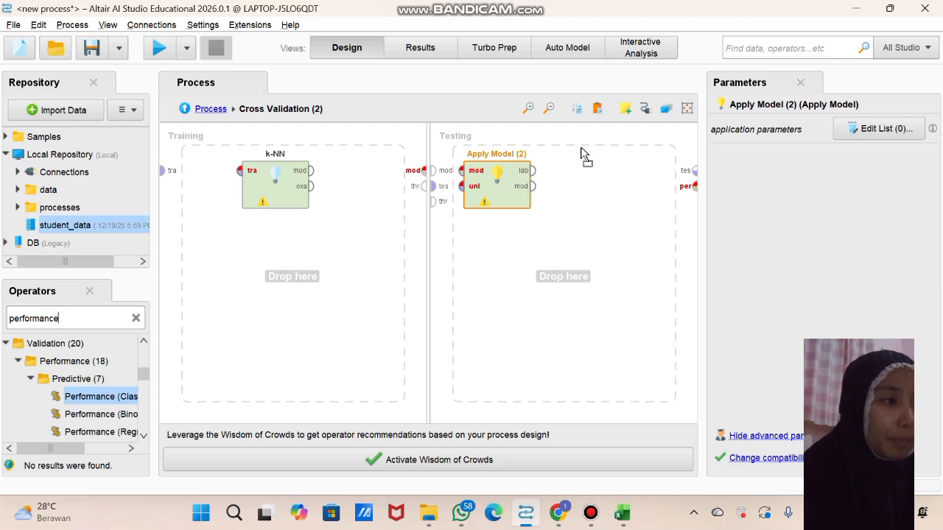
pyautogui.moveTo(584, 161); pyautogui.dragTo(586, 163)
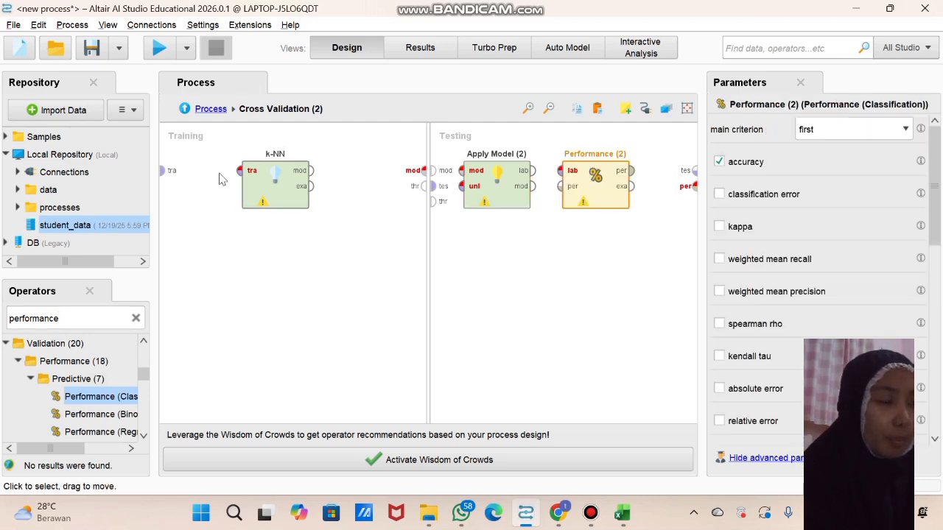
# Connect the training set to k-NN's input and k-NN's model output to the training subprocess's model port
pyautogui.click(164, 171)
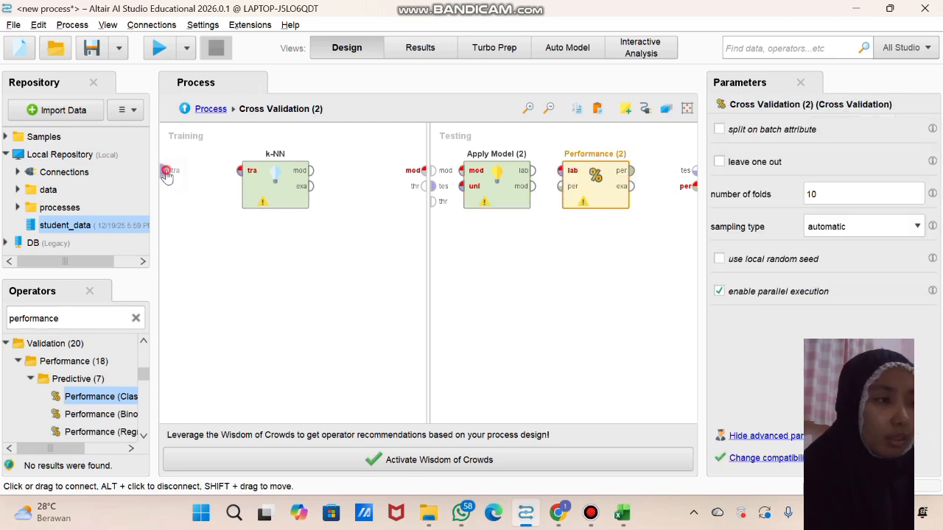
pyautogui.click(240, 170)
pyautogui.click(312, 171)
pyautogui.click(423, 170)
# Connect the testing subprocess's model and test set ports to Apply Model (2)'s model and unlabelled data inputs
pyautogui.click(433, 170)
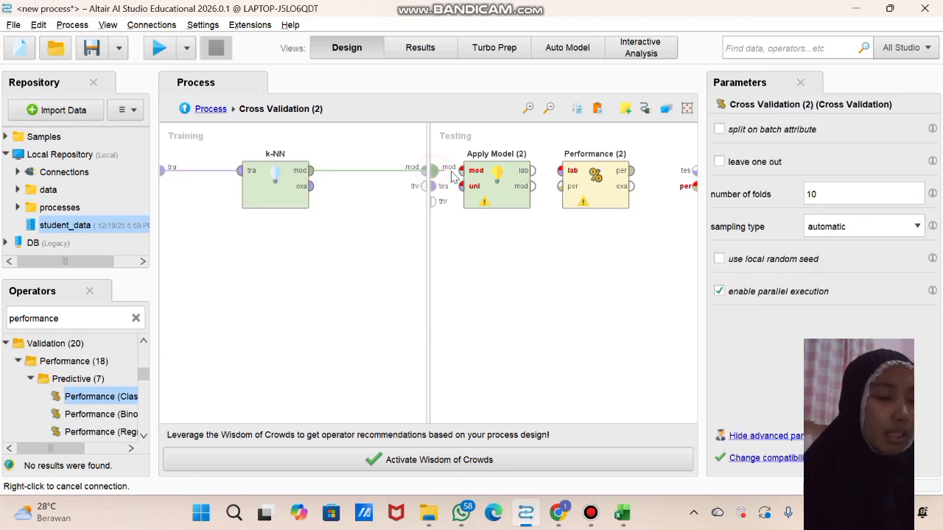
pyautogui.click(461, 170)
pyautogui.click(435, 186)
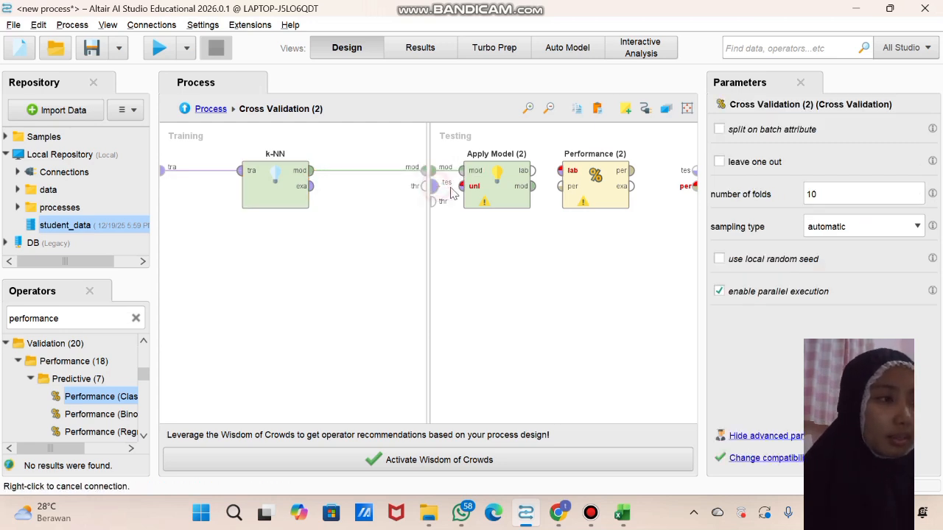
pyautogui.click(461, 185)
# Connect Apply Model (2)'s labelled data output to Performance (2), and its performance output to the subprocess's performance port
pyautogui.click(532, 170)
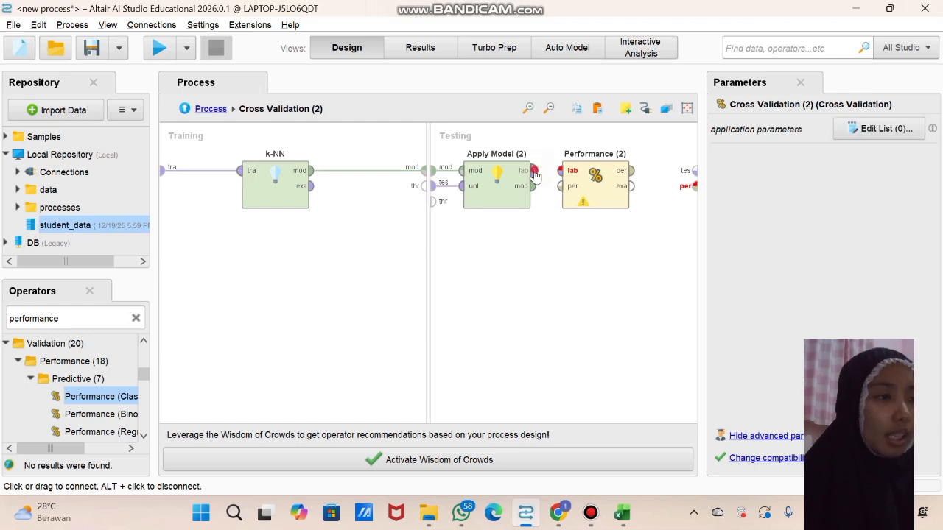
pyautogui.click(561, 171)
pyautogui.click(631, 170)
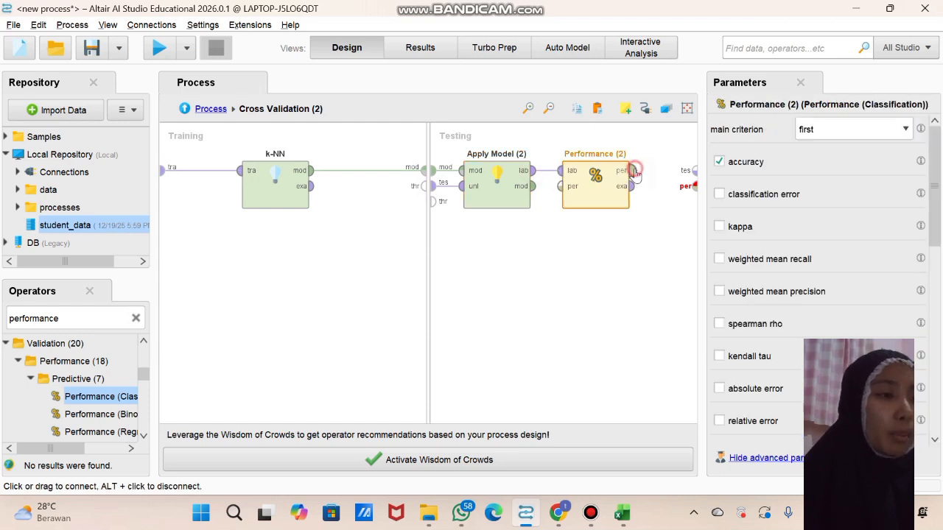
pyautogui.click(694, 183)
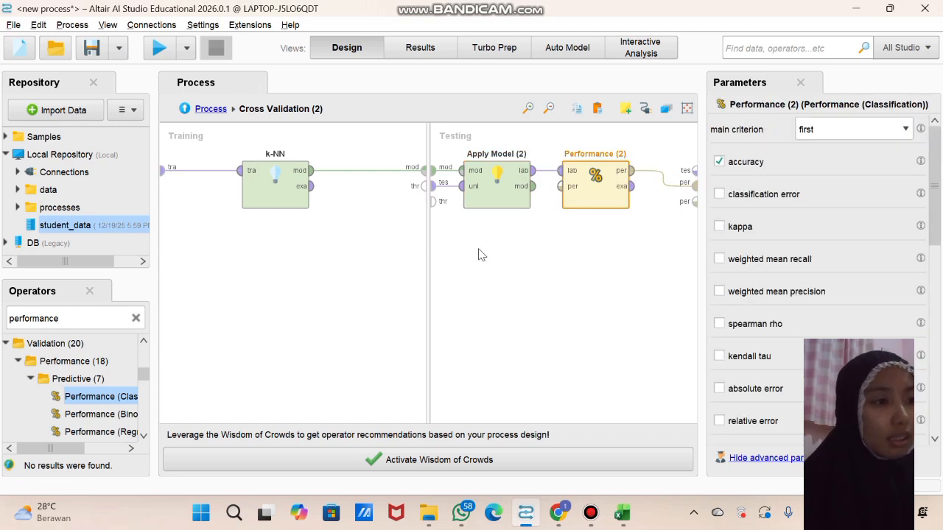
# In the main process, rearrange Cross Validation (2) and (3) below Multiply, and connect Multiply's third output to Cross Validation (3)
pyautogui.click(210, 109)
pyautogui.click(563, 333)
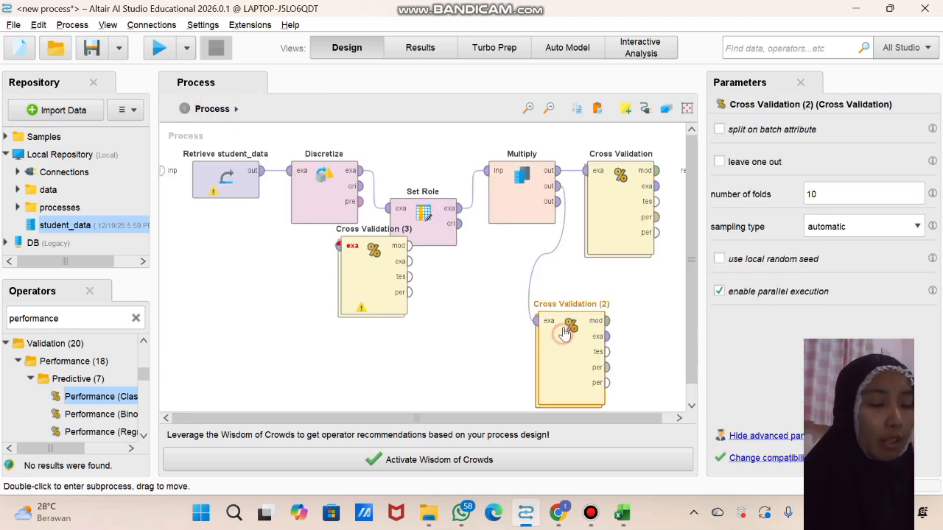
pyautogui.moveTo(564, 333); pyautogui.dragTo(564, 295)
pyautogui.moveTo(406, 272); pyautogui.dragTo(505, 347)
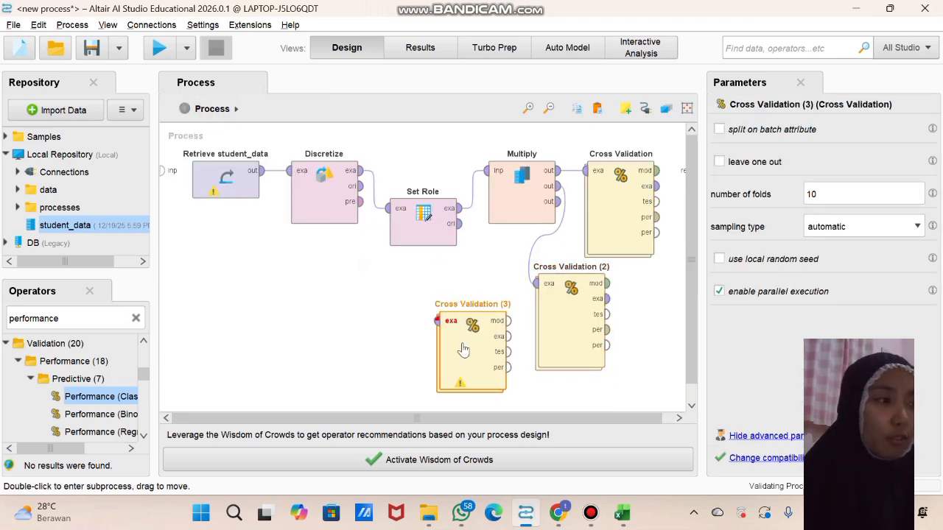
pyautogui.click(558, 203)
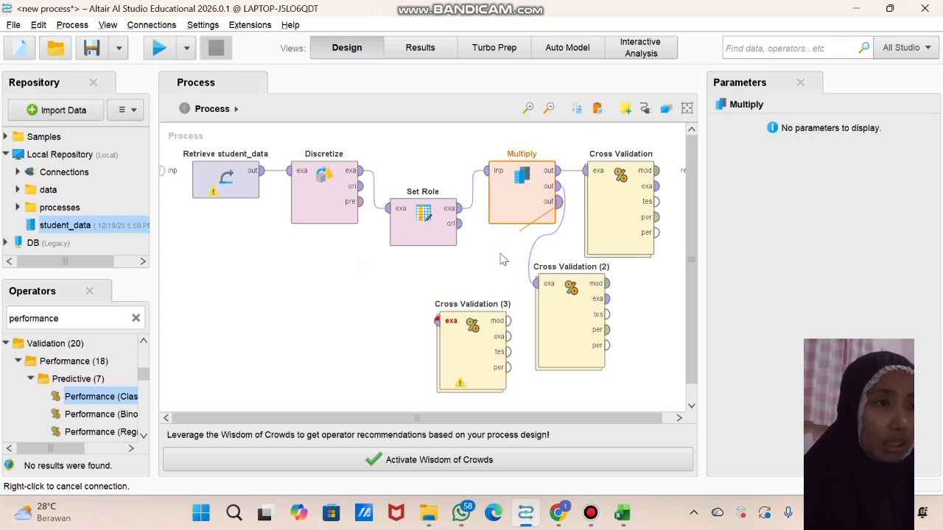
pyautogui.click(437, 322)
# Add a Naive Bayes operator to the training subprocess of Cross Validation (3)
pyautogui.click(460, 348)
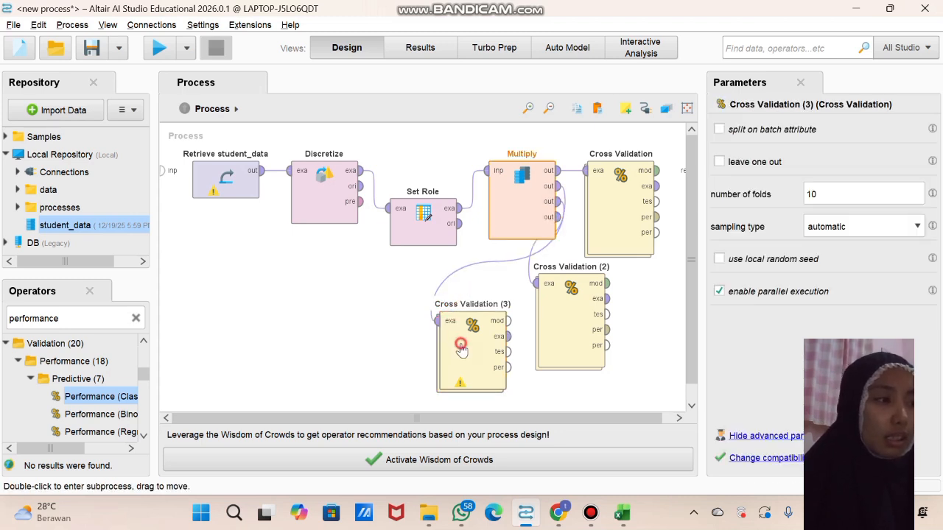
pyautogui.doubleClick(461, 348)
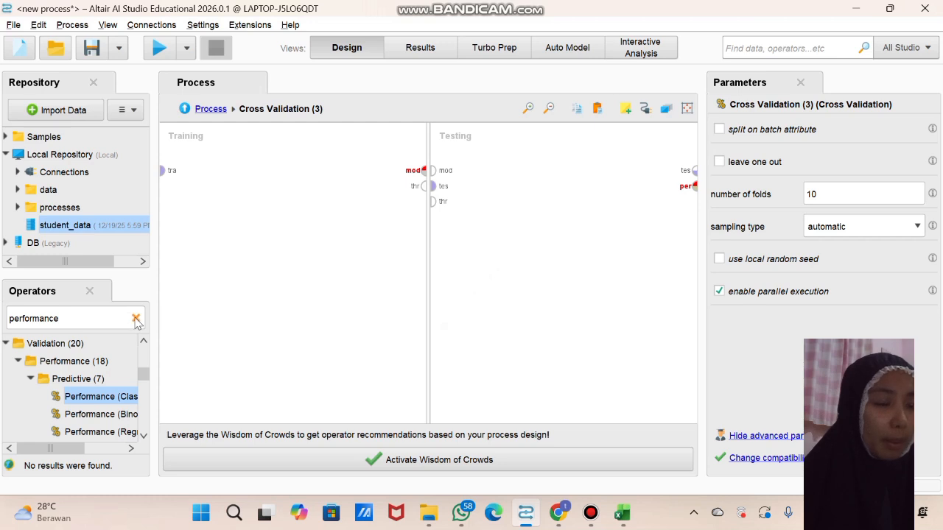
pyautogui.click(135, 319)
pyautogui.write('na')
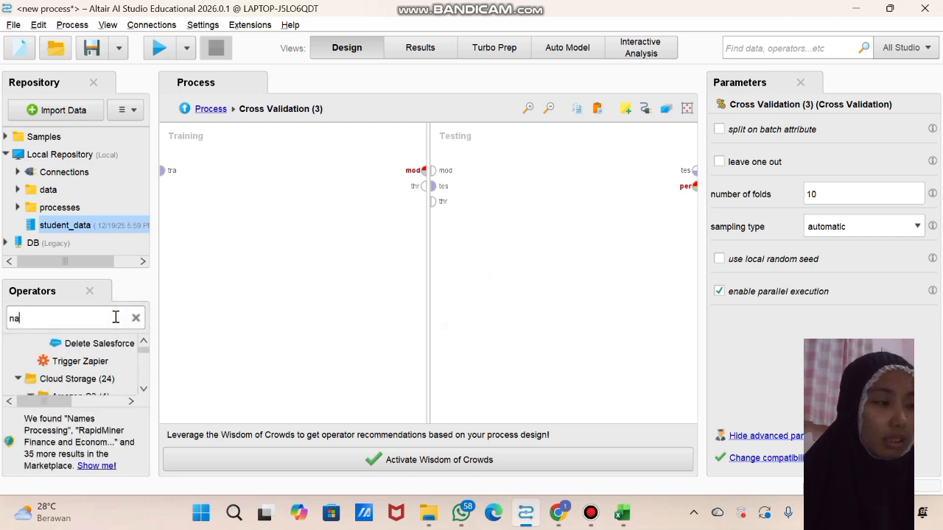
pyautogui.write('ive baye')
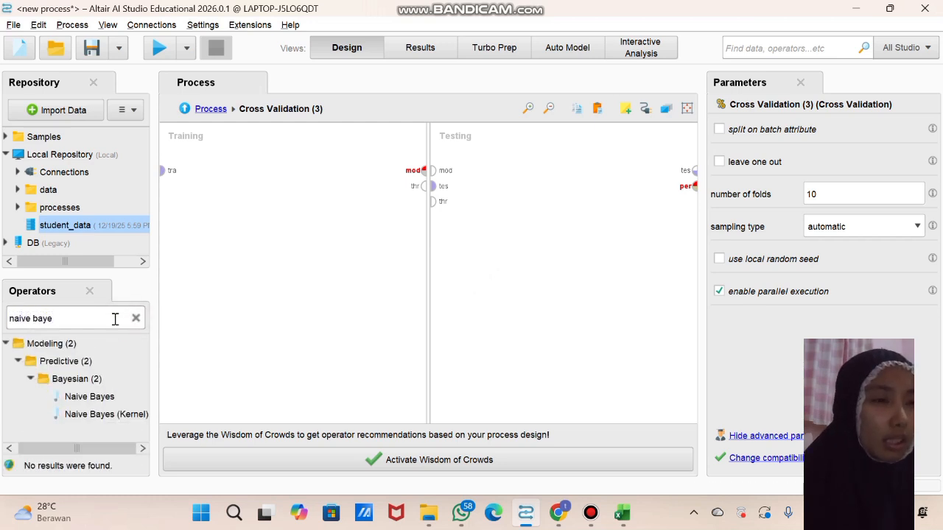
pyautogui.moveTo(96, 402); pyautogui.dragTo(267, 176)
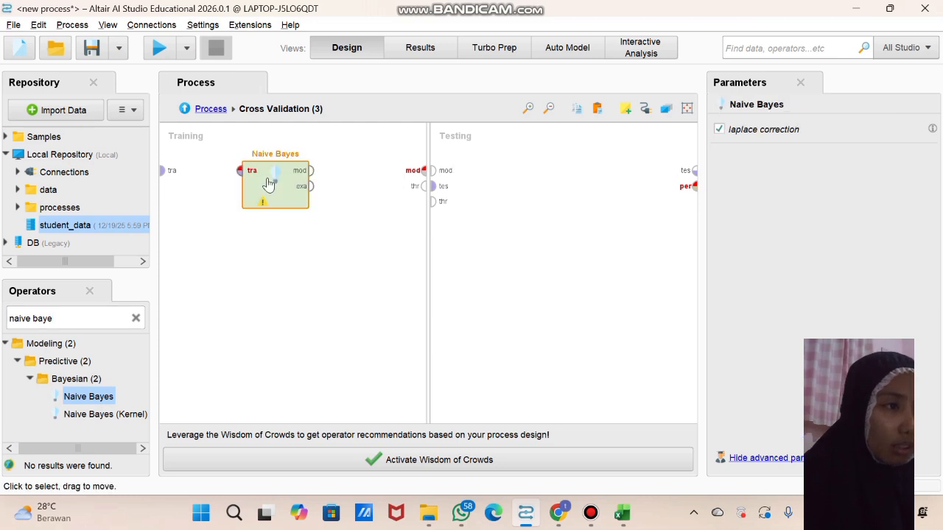
# Add an Apply Model operator to the testing subprocess of Cross Validation (3)
pyautogui.click(136, 318)
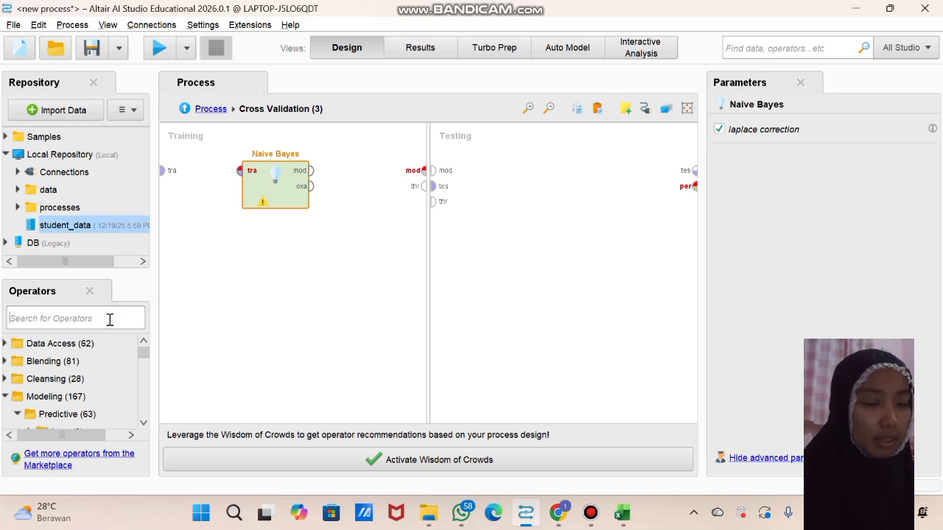
pyautogui.write('apply m')
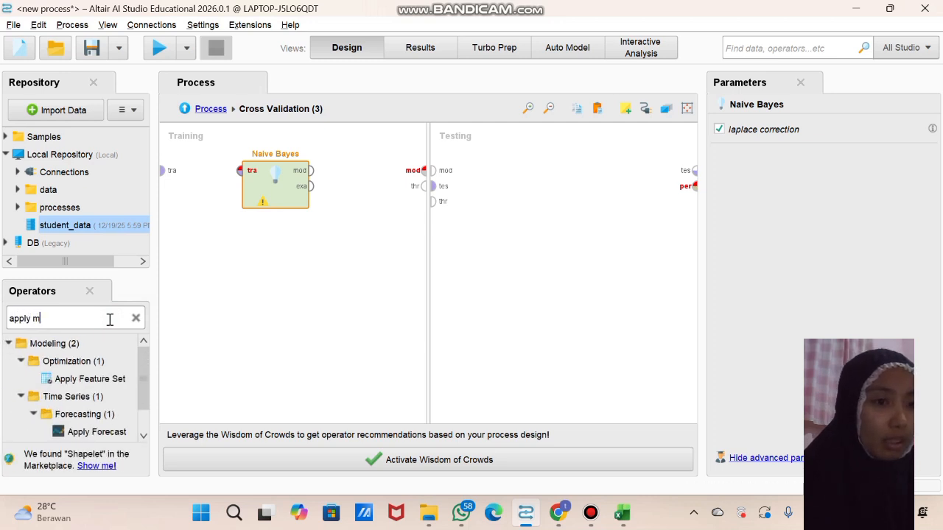
pyautogui.write('ode')
pyautogui.moveTo(76, 436); pyautogui.dragTo(494, 168)
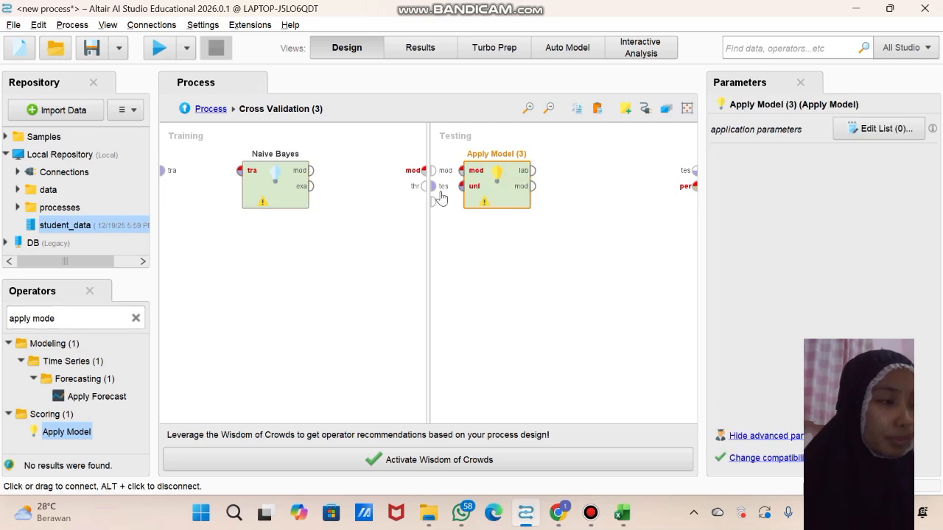
# Add a Performance (Classification) operator beside Apply Model in the testing subprocess of Cross Validation (3)
pyautogui.click(111, 315)
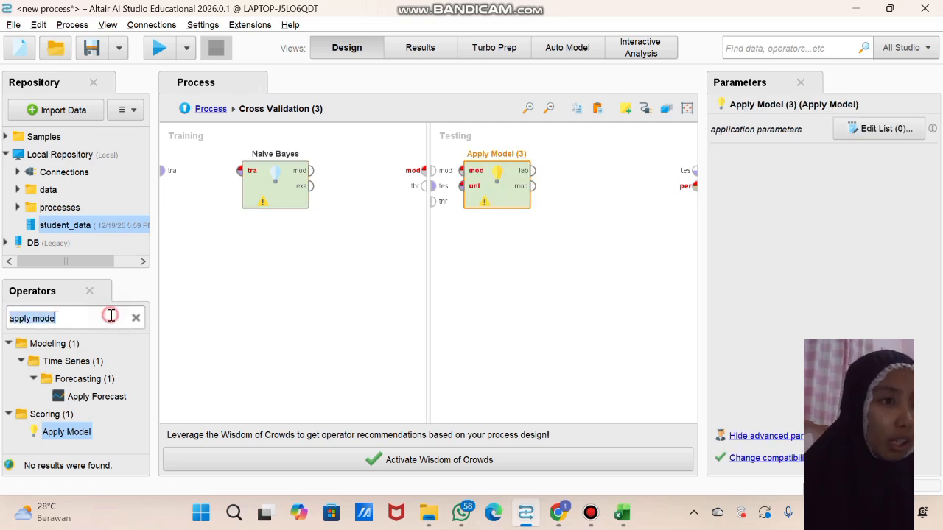
pyautogui.write('per')
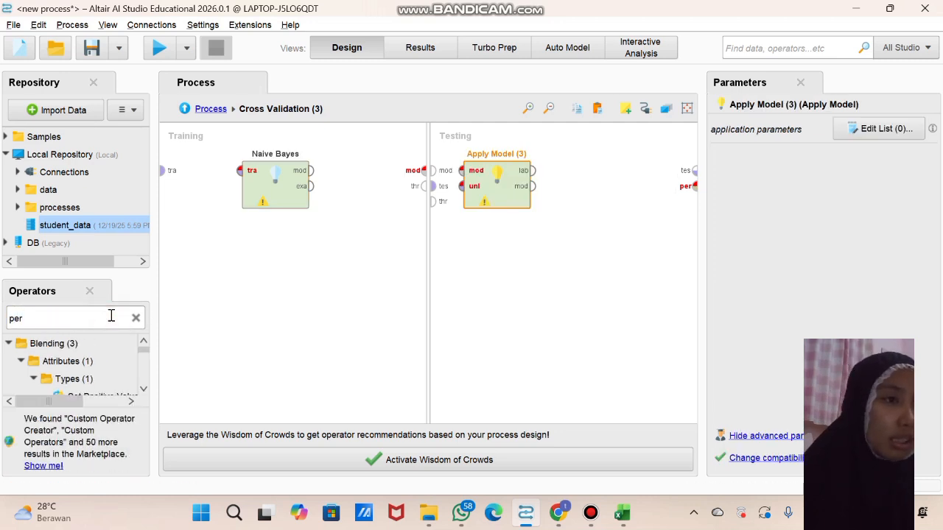
pyautogui.write('formance')
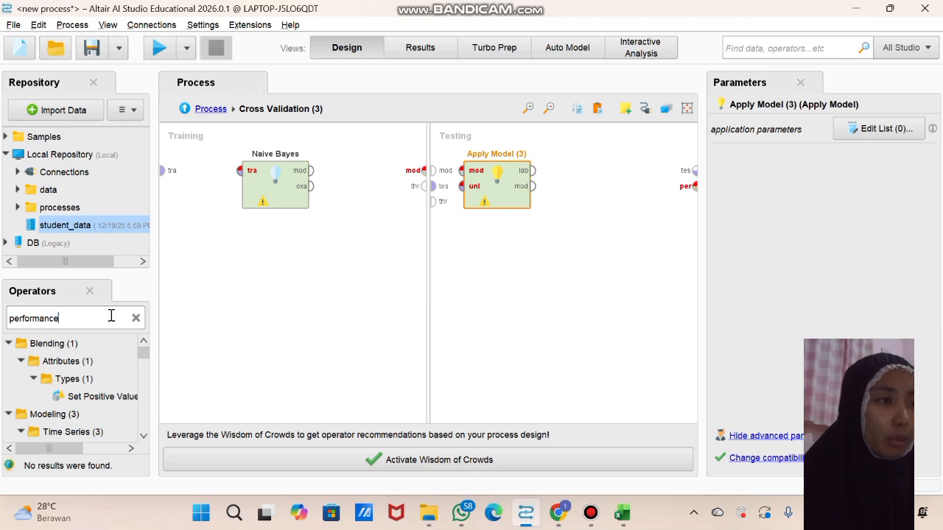
pyautogui.scroll(-5, 98, 398)
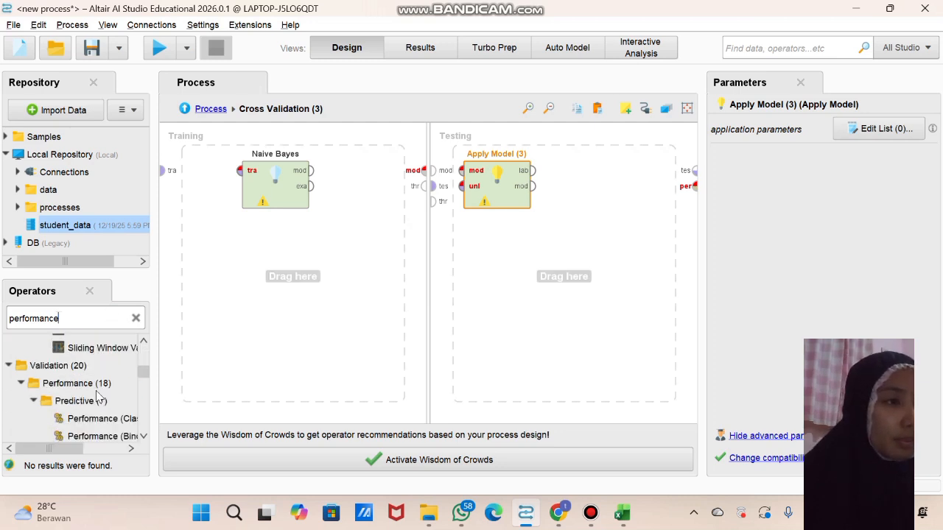
pyautogui.moveTo(98, 422); pyautogui.dragTo(591, 175)
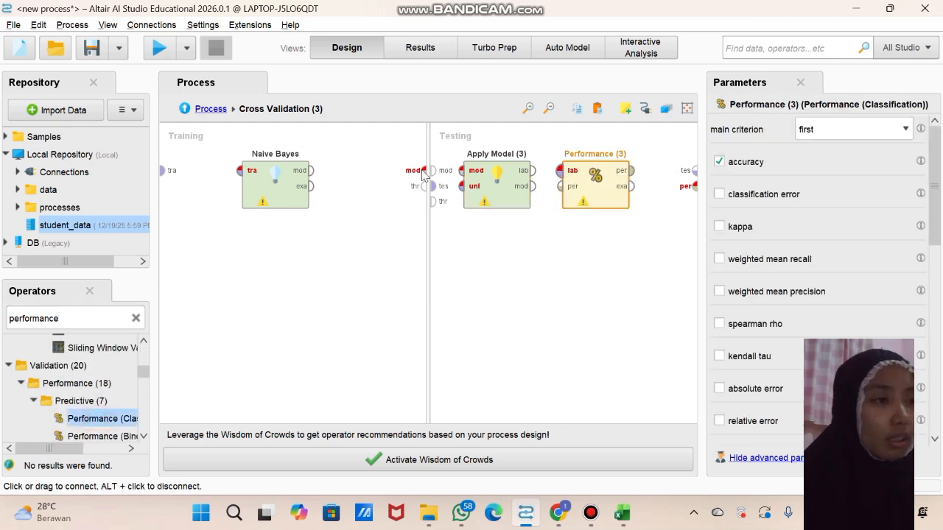
# Connect the training set to Naive Bayes, and feed its model and the test set into Apply Model (3)
pyautogui.click(163, 171)
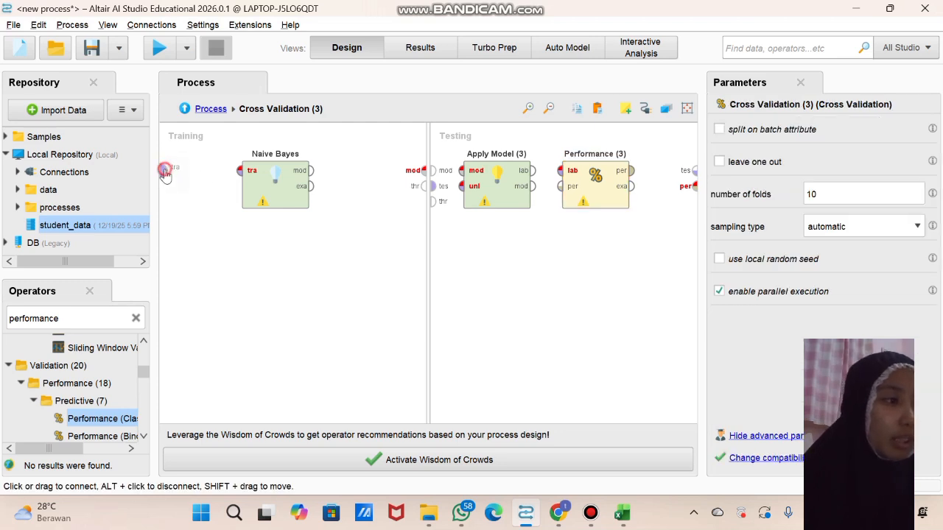
pyautogui.click(238, 172)
pyautogui.click(315, 173)
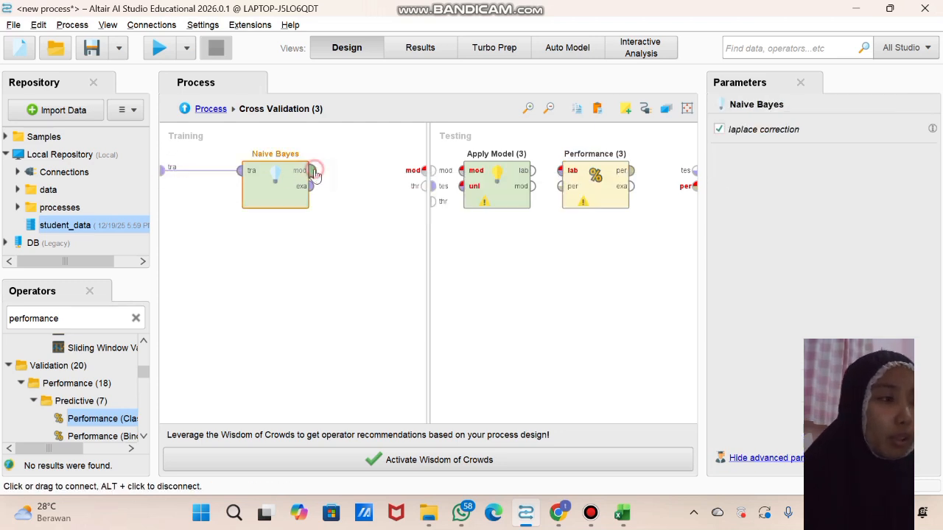
pyautogui.click(421, 172)
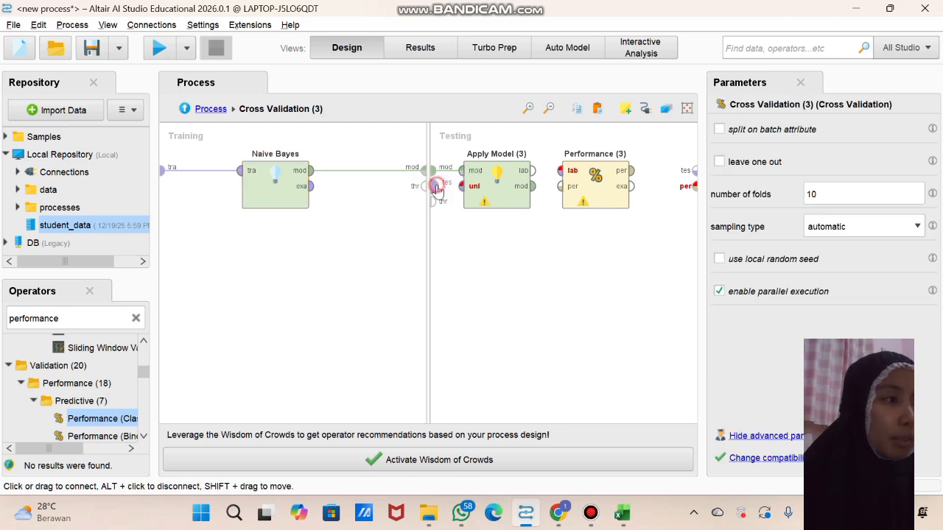
pyautogui.click(436, 187)
pyautogui.click(461, 188)
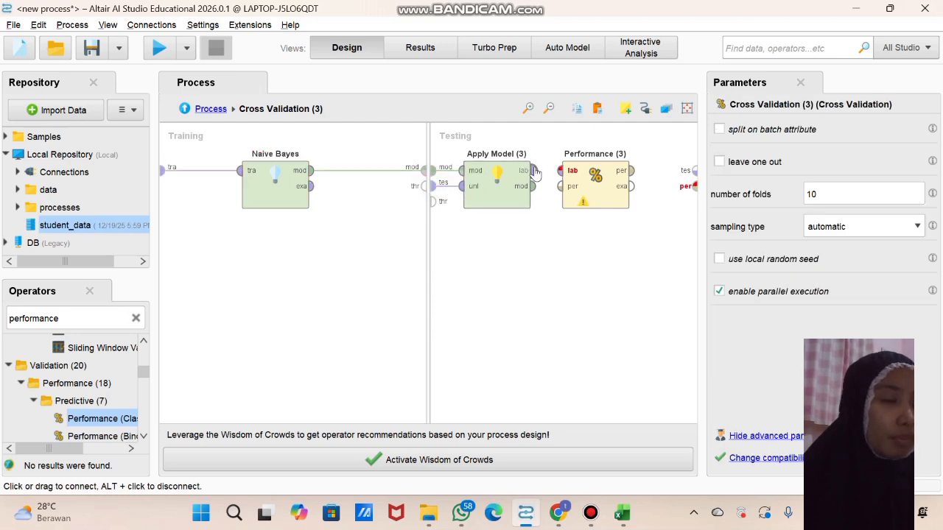
# Connect Apply Model (3)'s labelled data output to Performance (3), and its performance output to the subprocess's performance port
pyautogui.click(531, 170)
pyautogui.click(561, 170)
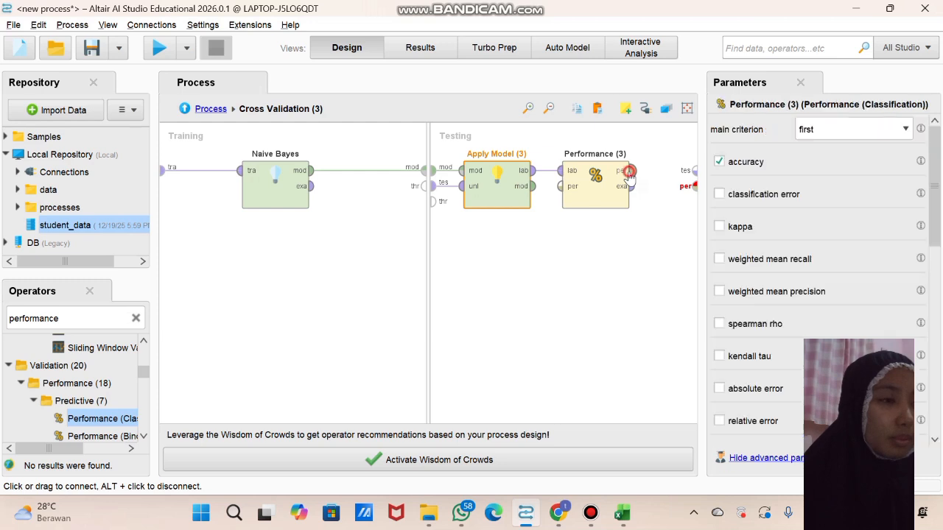
pyautogui.click(629, 171)
pyautogui.click(694, 182)
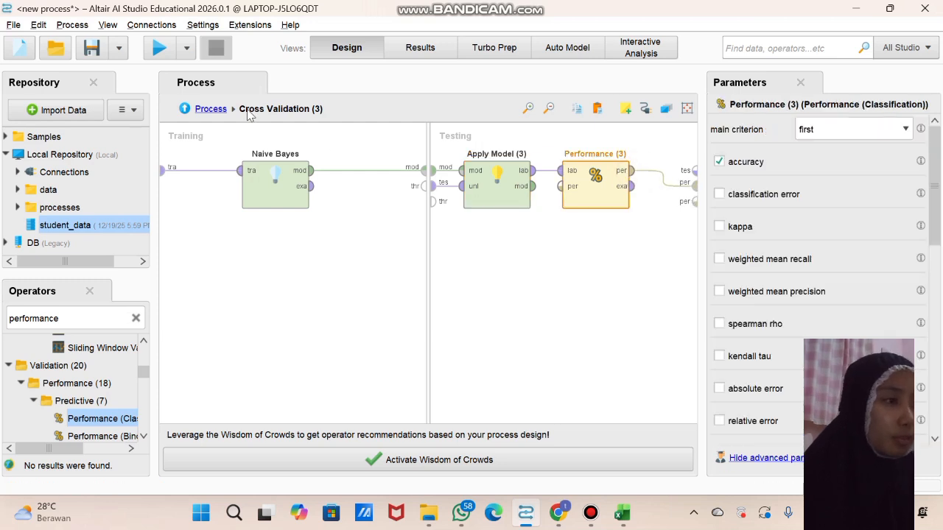
# In the main process, stack Cross Validation (2) and Cross Validation (3) in a column beneath the first Cross Validation
pyautogui.click(209, 109)
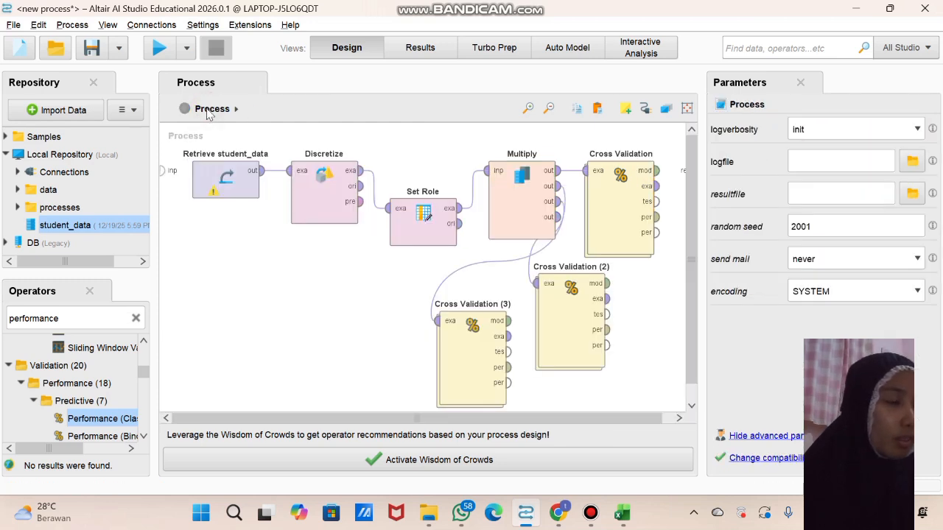
pyautogui.click(322, 201)
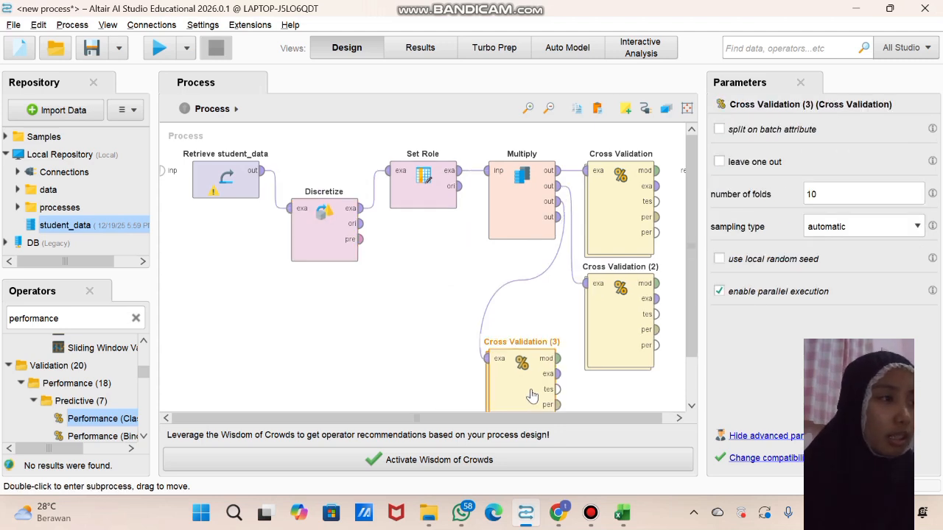
pyautogui.moveTo(532, 396); pyautogui.dragTo(600, 332)
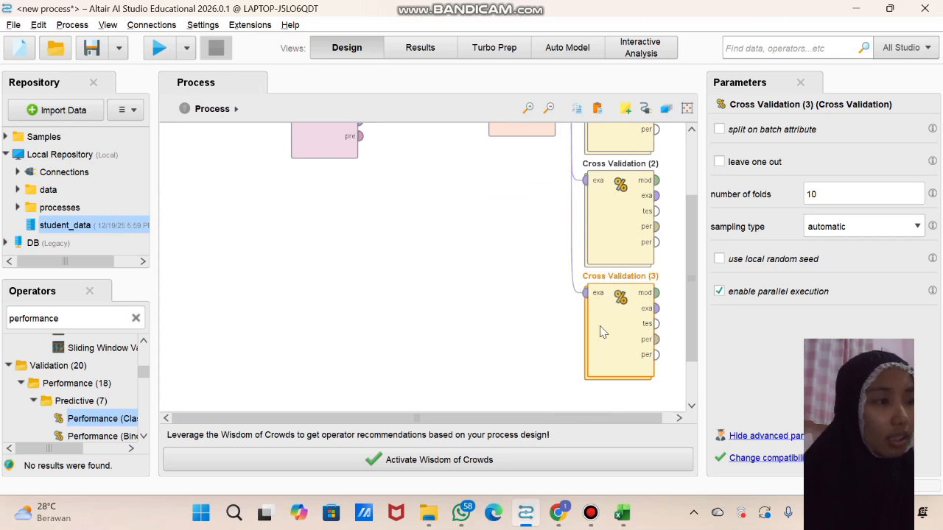
# Connect the performance outputs of Cross Validation and Cross Validation (2) to the first and second process result ports
pyautogui.scroll(3, 536, 279)
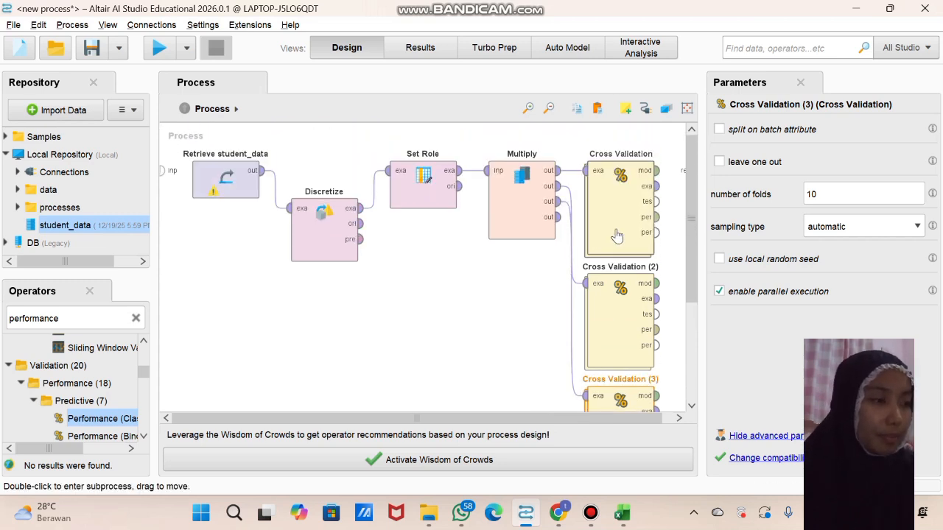
pyautogui.click(655, 217)
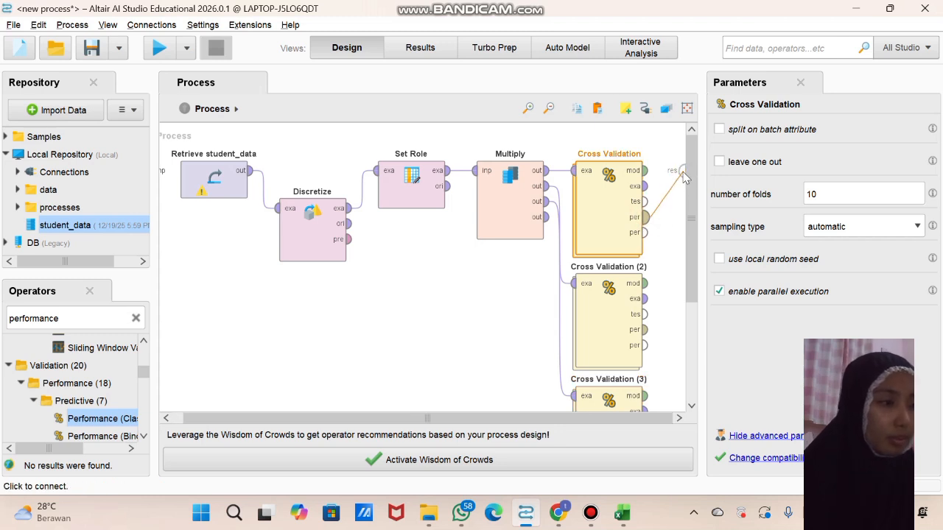
pyautogui.click(683, 171)
pyautogui.click(645, 329)
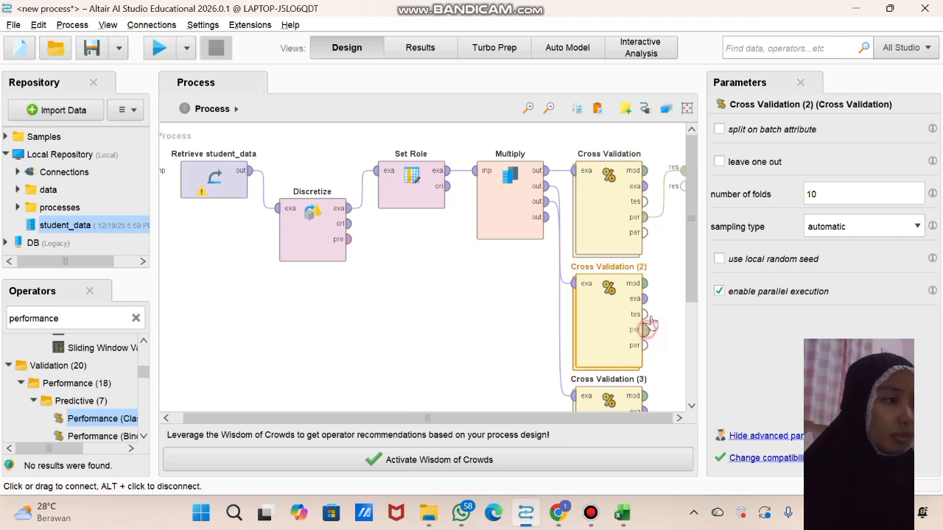
pyautogui.click(682, 186)
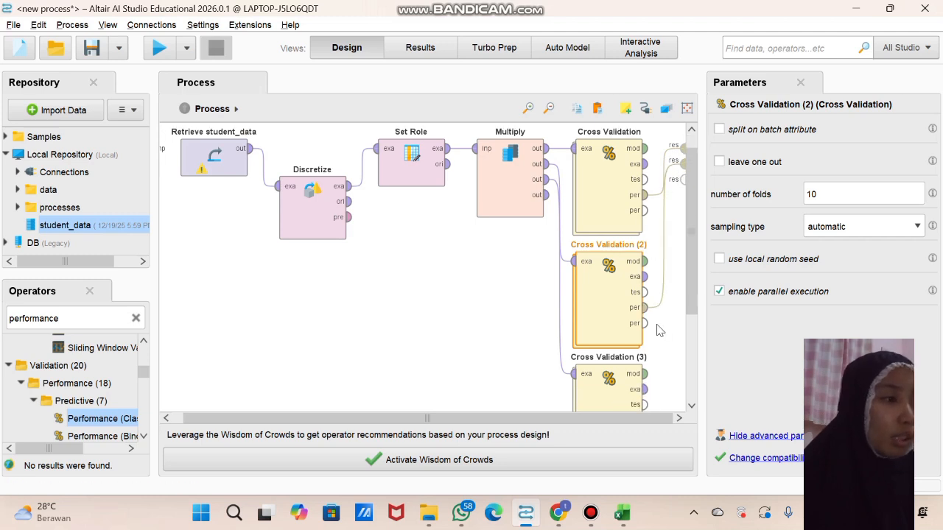
# Connect Cross Validation (3)'s performance output to the third process result port
pyautogui.scroll(-2, 656, 328)
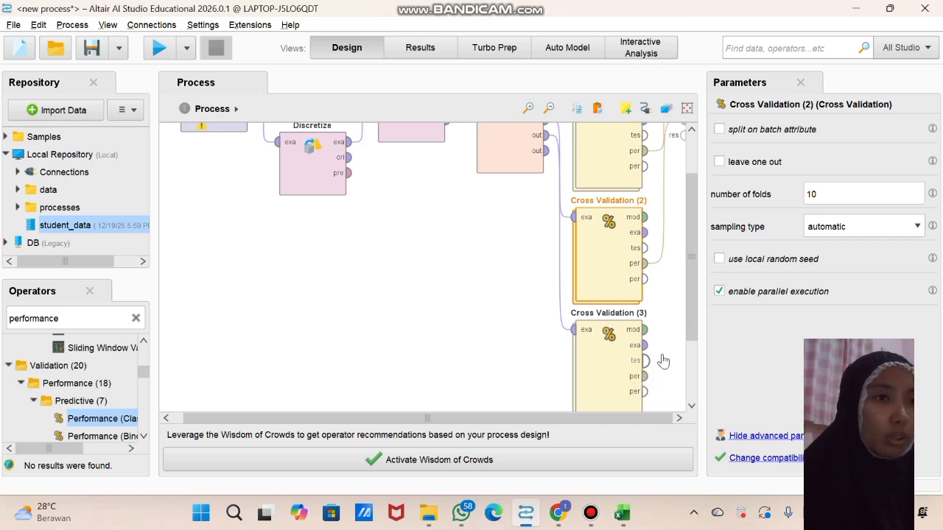
pyautogui.click(646, 375)
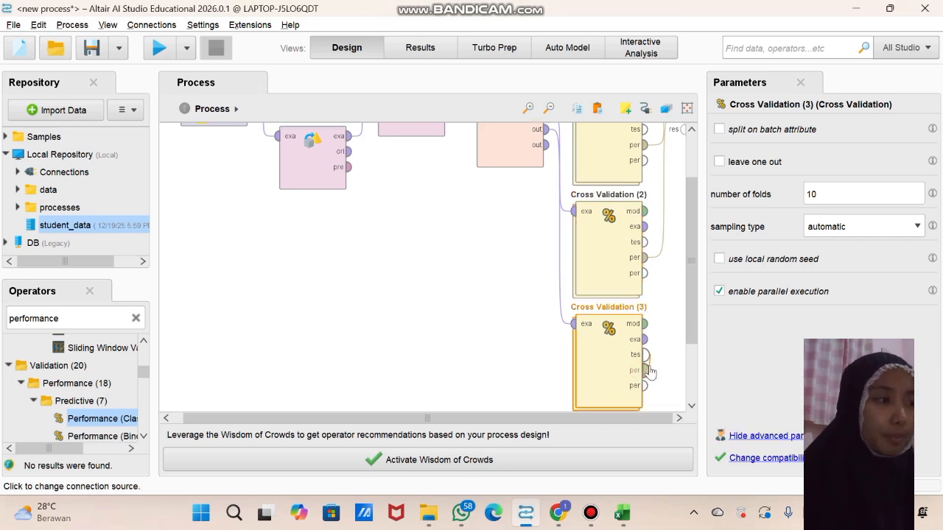
pyautogui.click(658, 351)
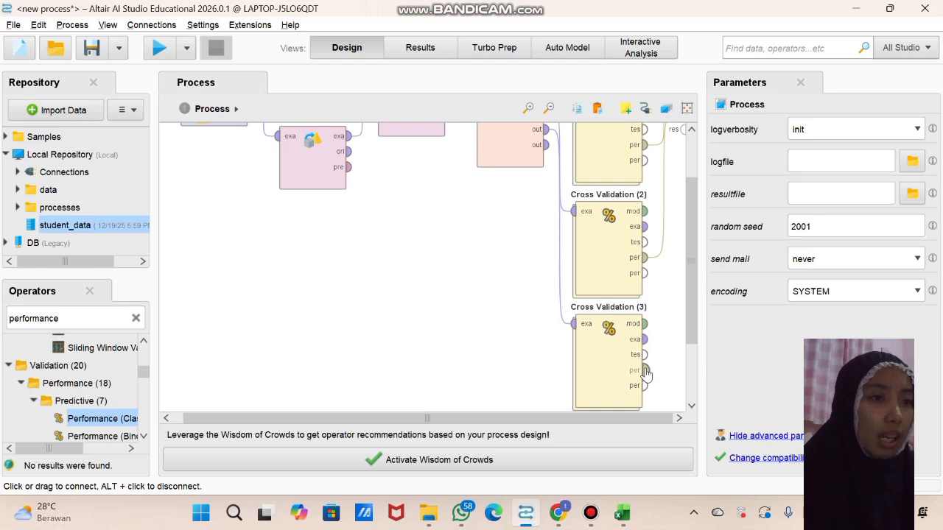
pyautogui.click(645, 371)
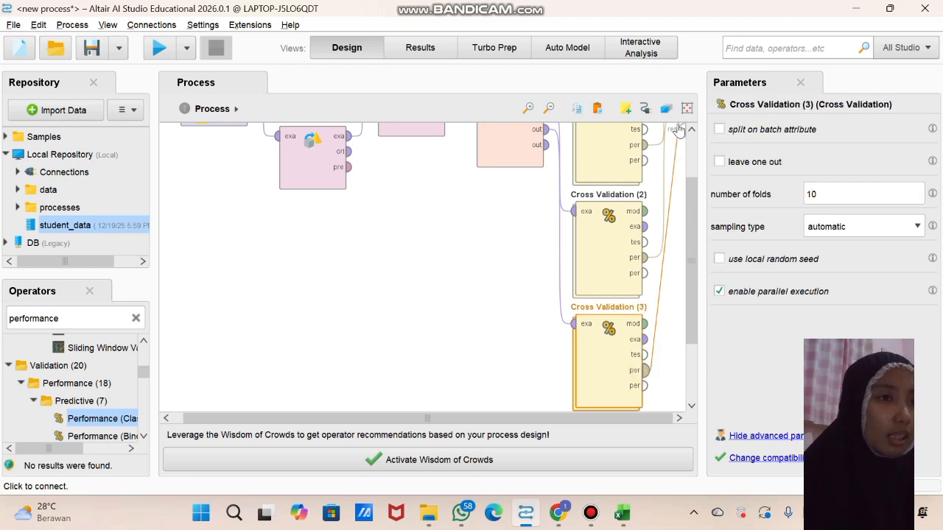
pyautogui.scroll(3, 678, 209)
pyautogui.click(676, 201)
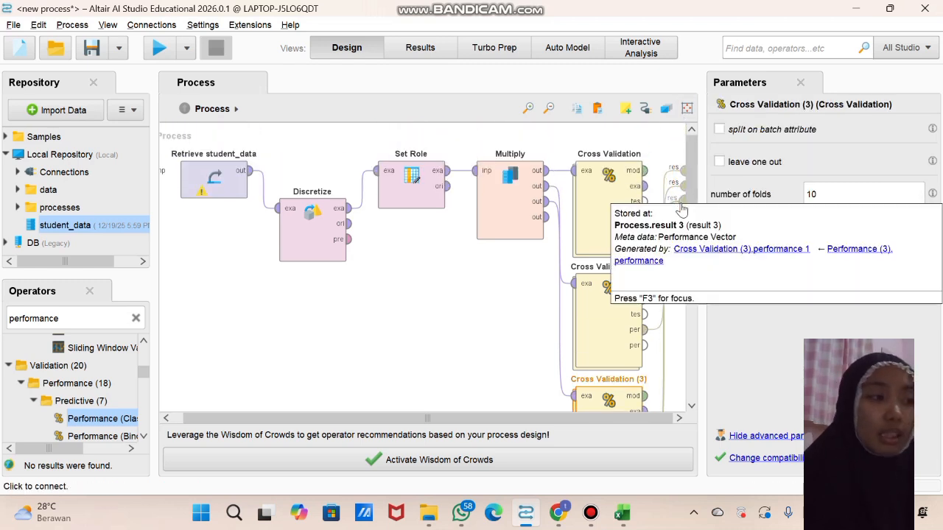
# Run the process and view the accuracy tables of Performance, Performance (2) and Performance (3) in turn
pyautogui.click(482, 321)
pyautogui.scroll(-3, 483, 322)
pyautogui.scroll(2, 483, 324)
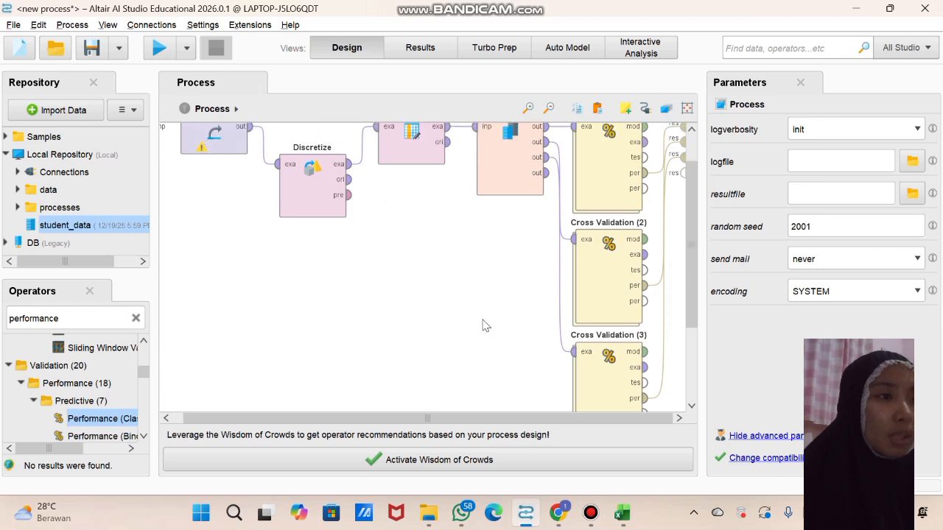
pyautogui.click(159, 49)
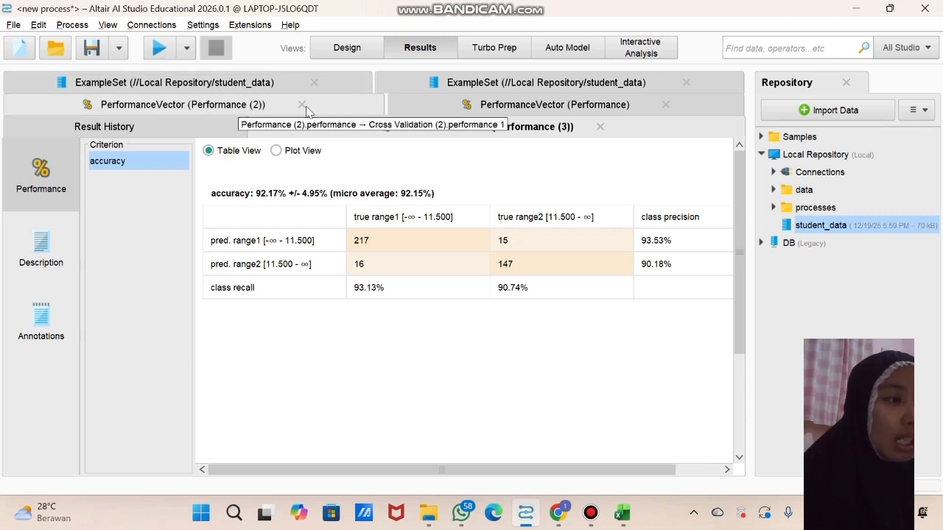
pyautogui.click(455, 107)
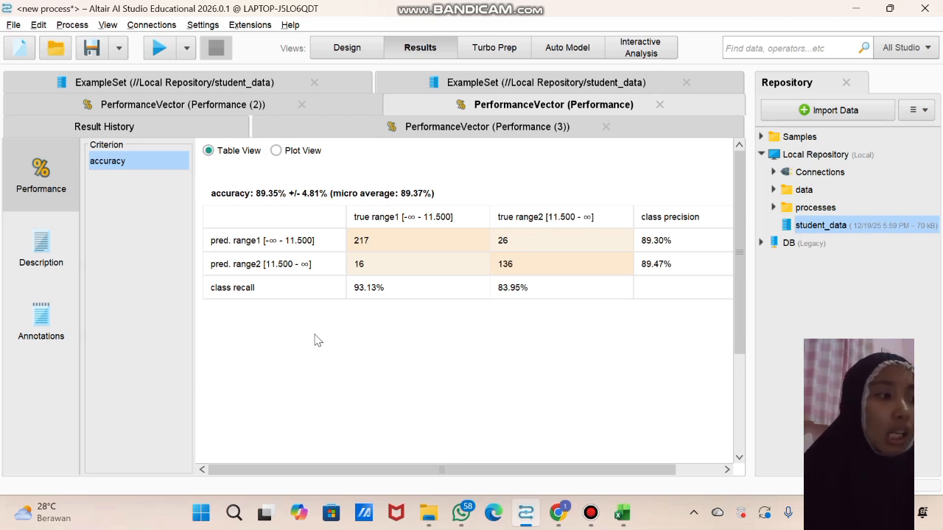
pyautogui.click(184, 107)
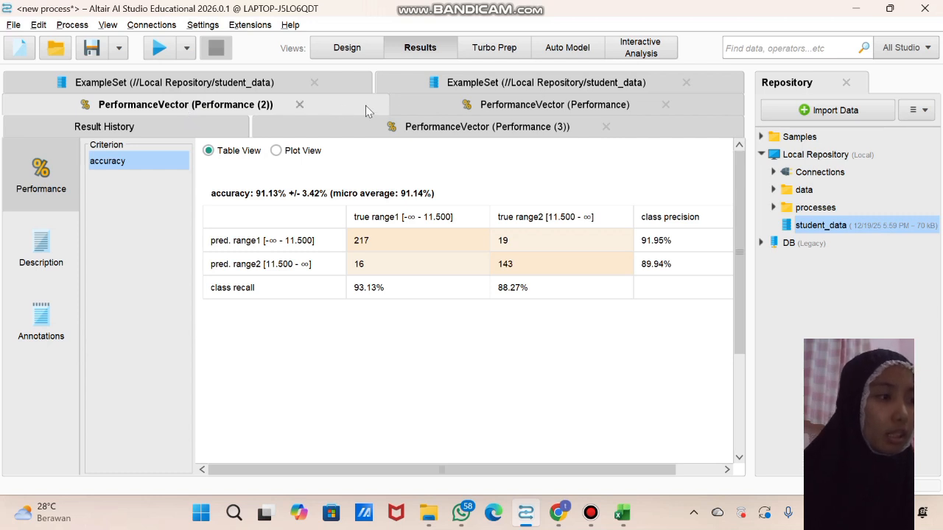
pyautogui.click(431, 129)
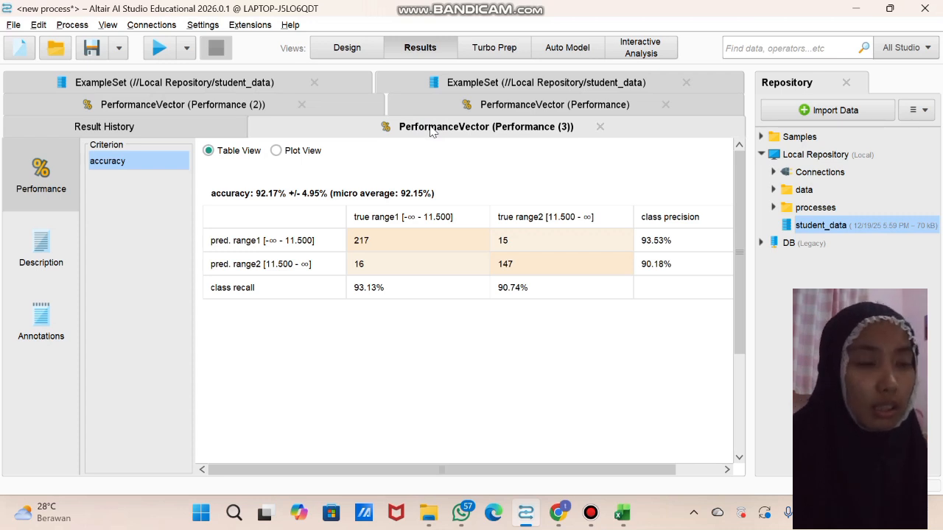
# In the process design, set Select Attributes' attribute filter type to a subset and add age to its selected attributes
pyautogui.press('F8')
pyautogui.click(844, 162)
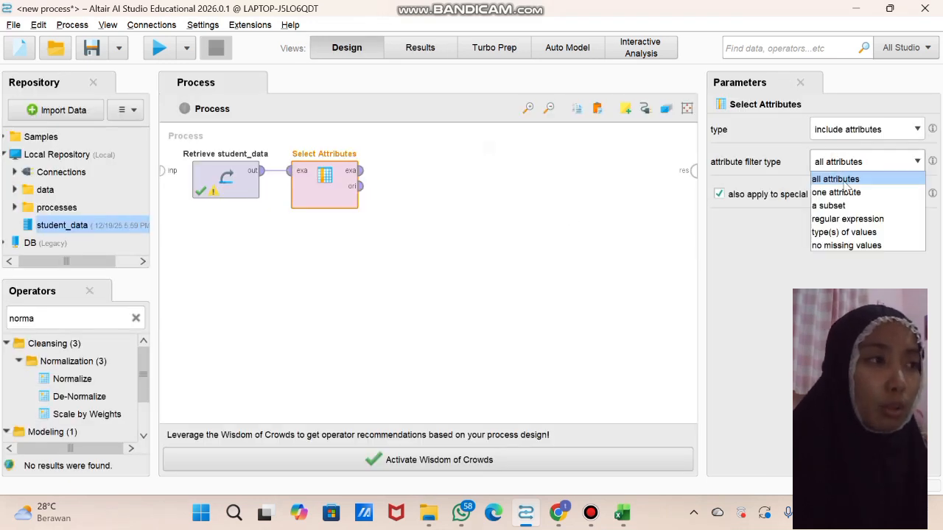
pyautogui.click(846, 205)
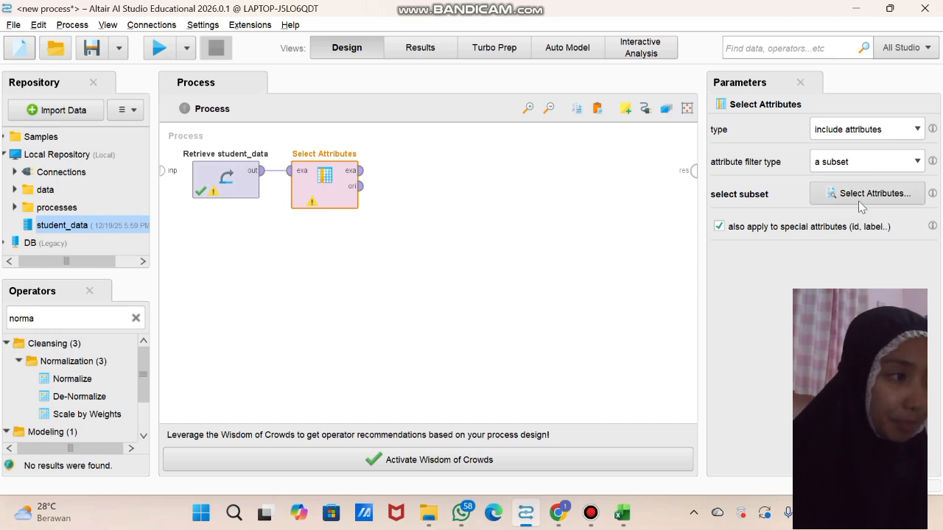
pyautogui.click(863, 199)
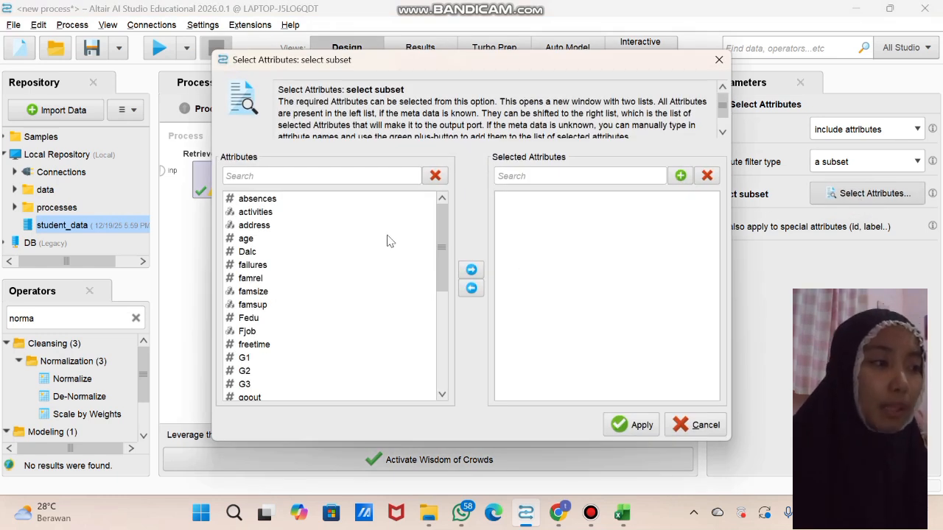
pyautogui.click(324, 240)
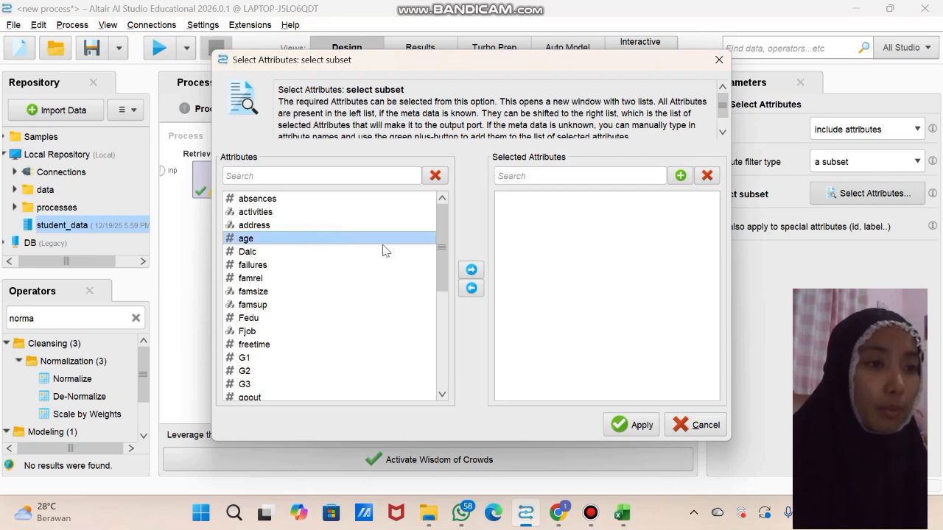
pyautogui.click(472, 271)
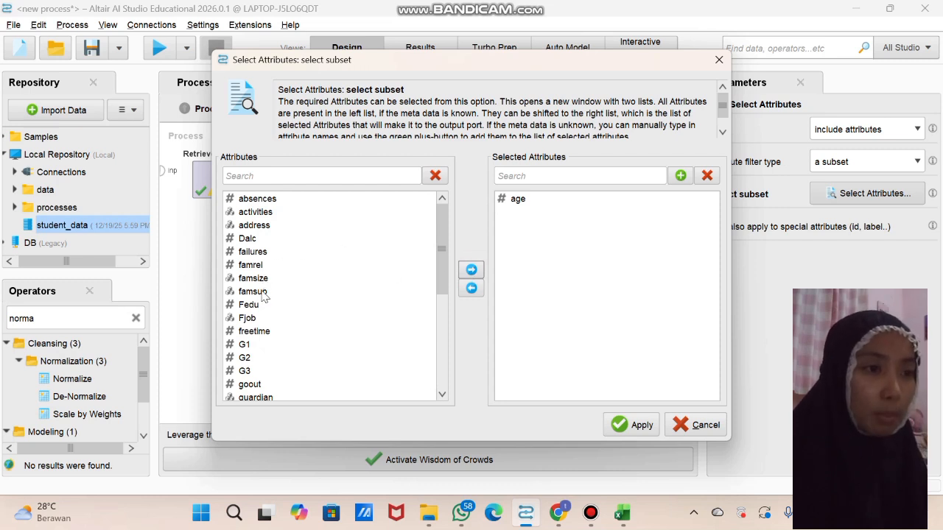
# Add freetime, goout and Dalc to the selected attributes of the subset
pyautogui.click(254, 333)
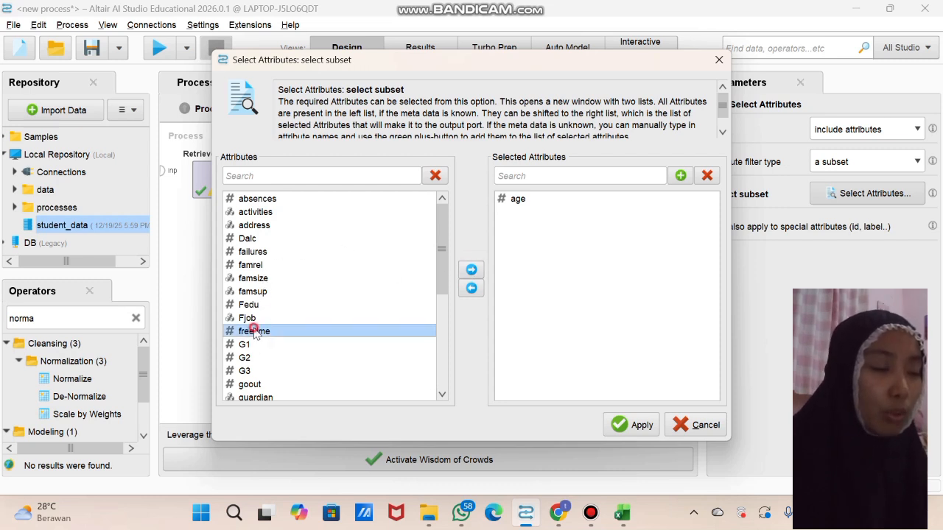
pyautogui.click(470, 271)
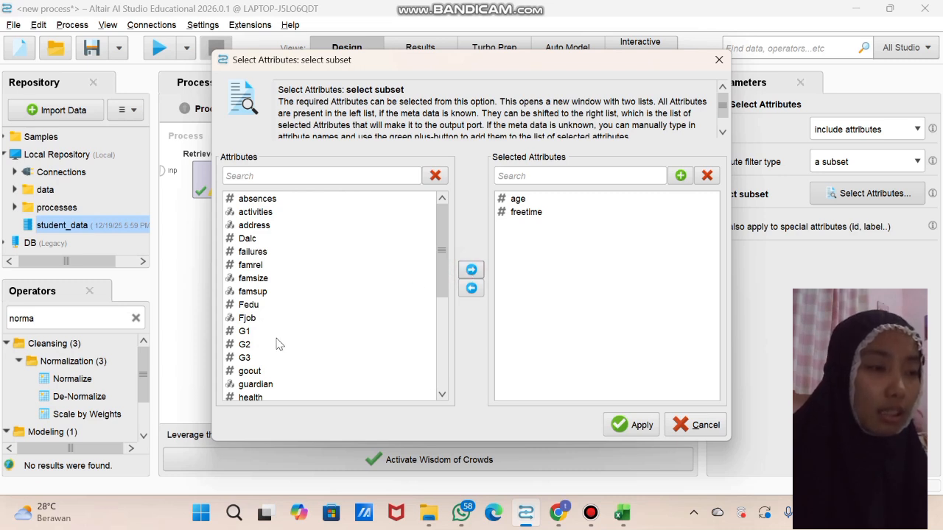
pyautogui.click(258, 374)
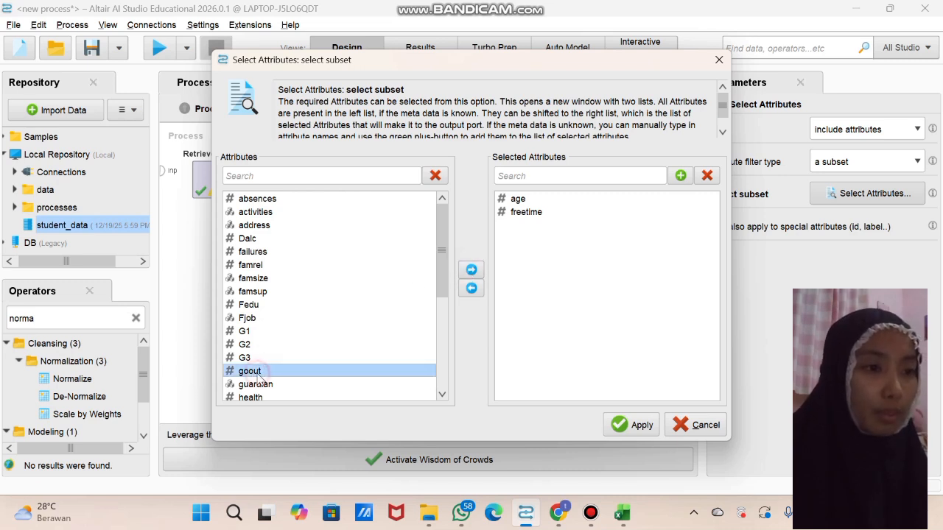
pyautogui.click(472, 270)
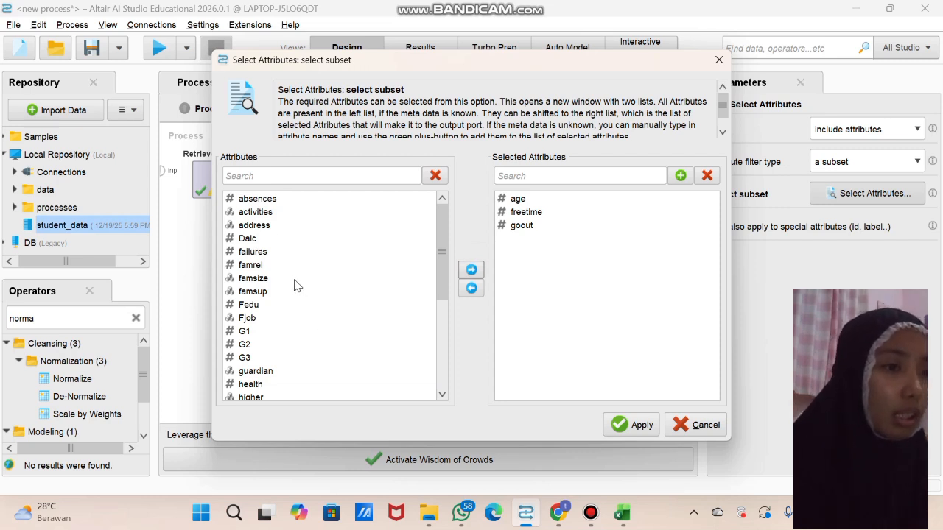
pyautogui.click(246, 240)
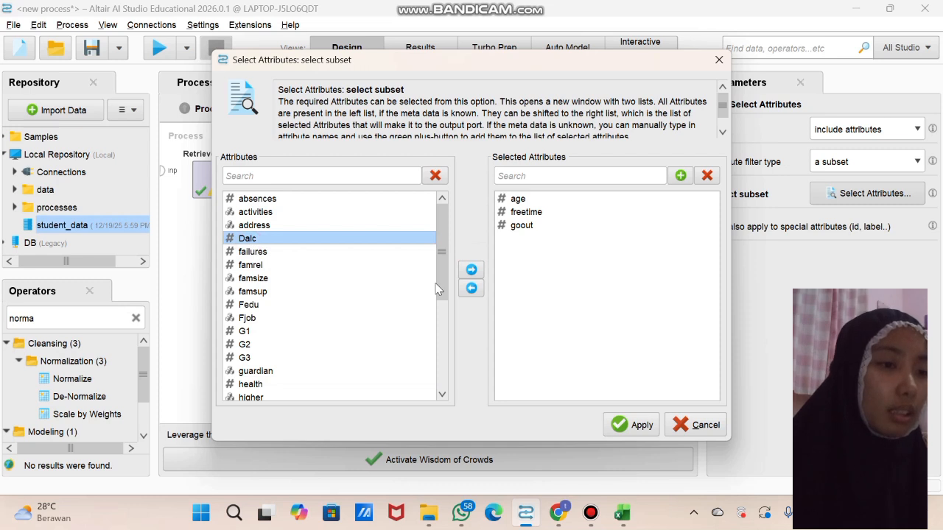
pyautogui.click(471, 270)
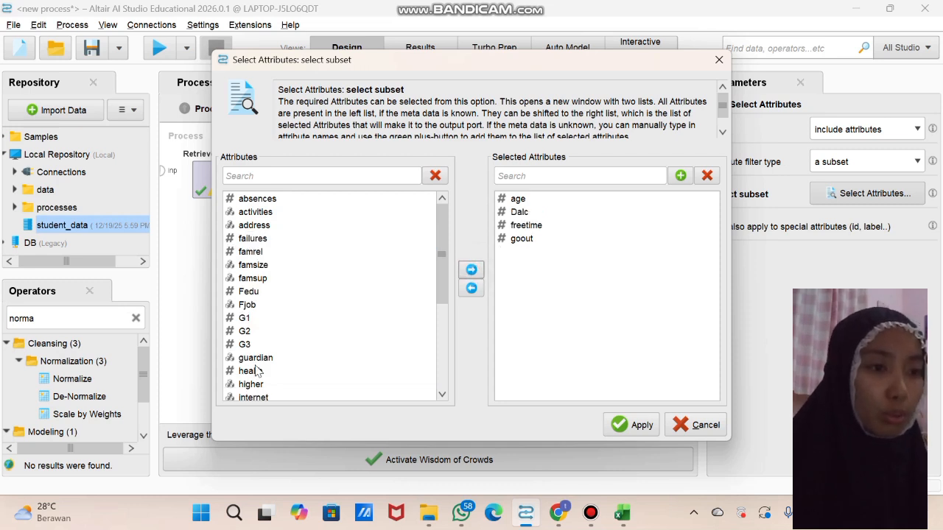
# Add Walc and health to the selected attributes of the subset
pyautogui.scroll(-1, 256, 371)
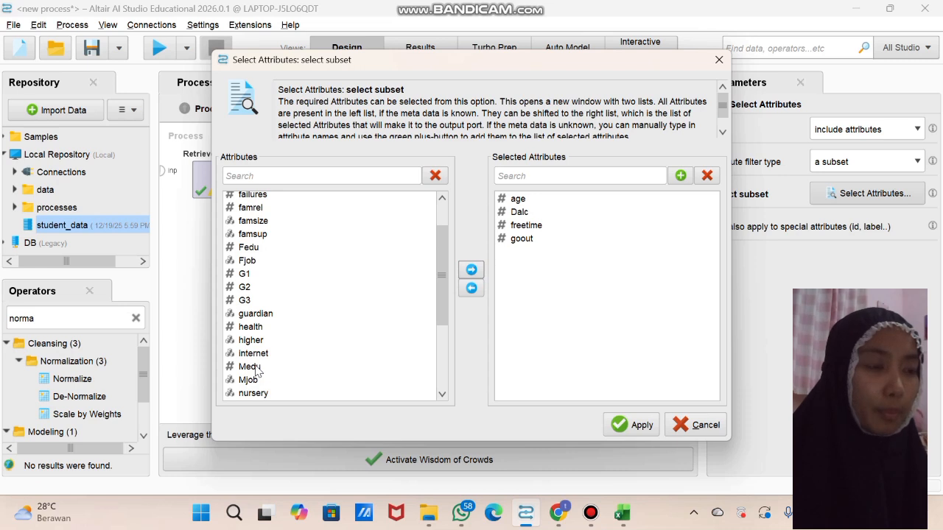
pyautogui.scroll(-1, 254, 362)
pyautogui.scroll(-2, 251, 355)
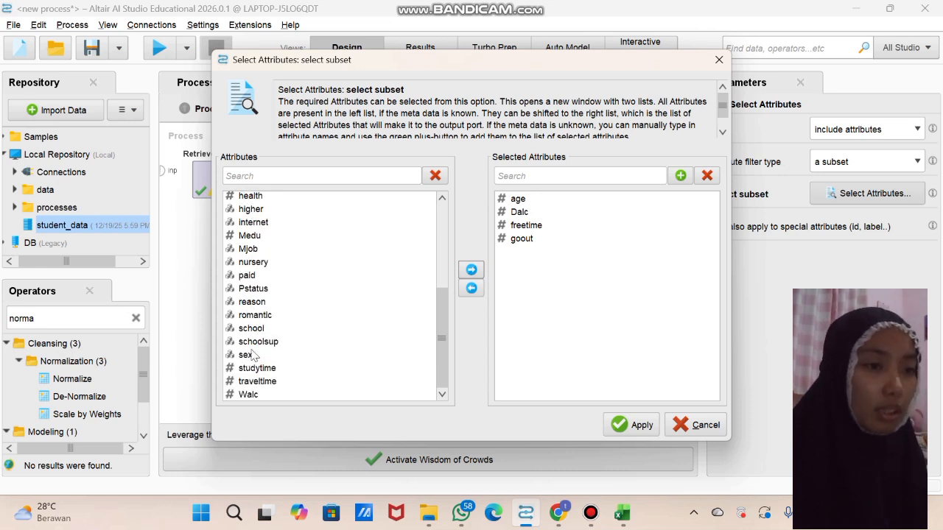
pyautogui.click(248, 395)
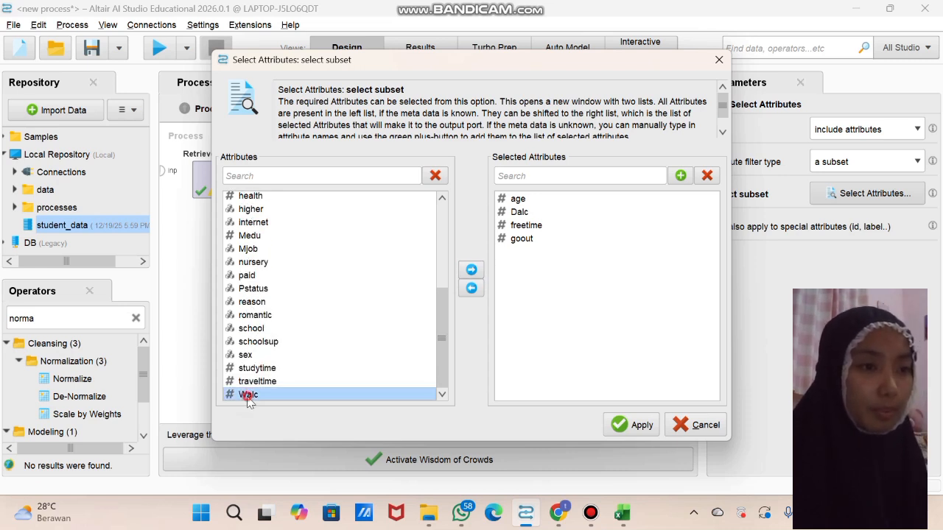
pyautogui.click(471, 269)
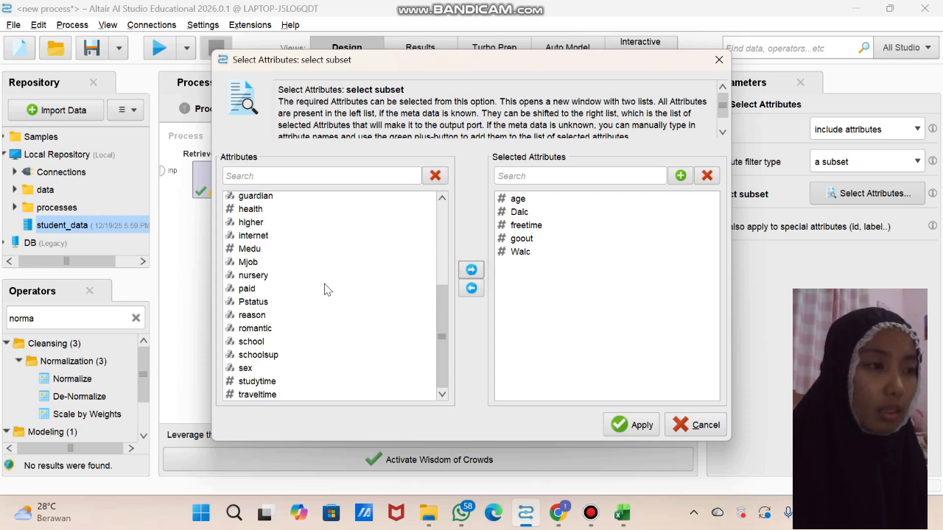
pyautogui.scroll(1, 327, 290)
pyautogui.scroll(1, 327, 289)
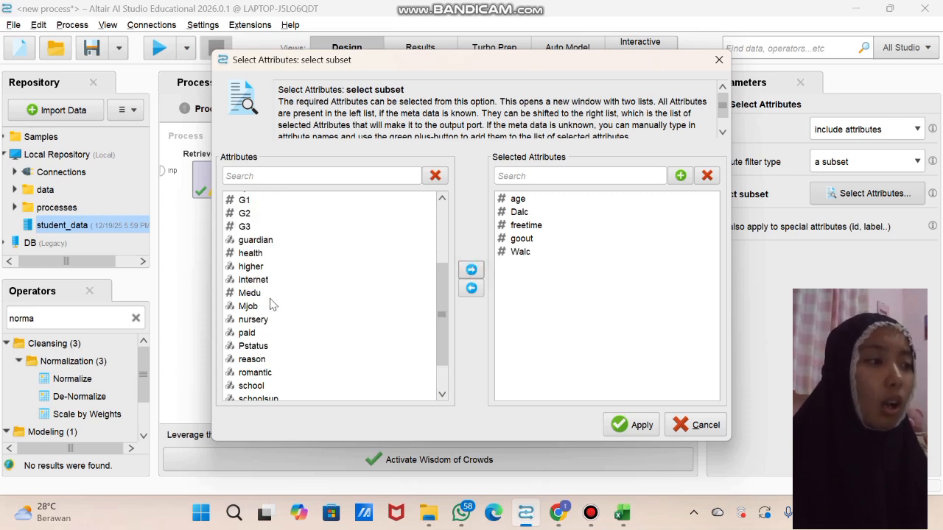
pyautogui.click(248, 254)
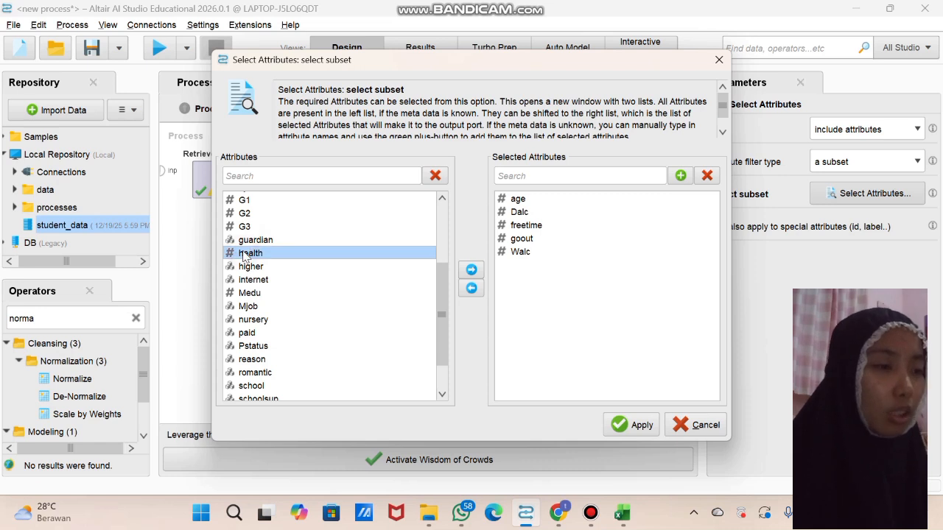
pyautogui.click(472, 271)
# Add absences, G1, G2 and G3 to the selected attributes and apply the subset
pyautogui.scroll(3, 295, 284)
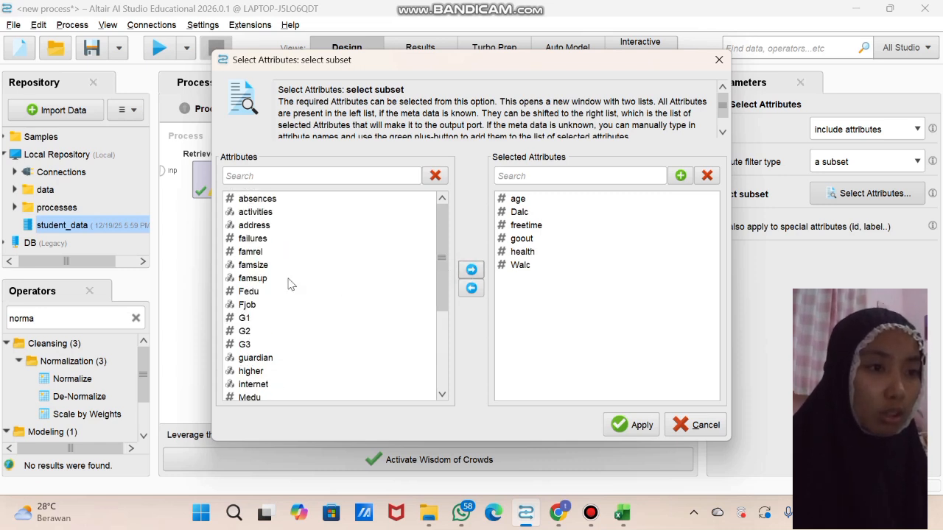
pyautogui.click(261, 199)
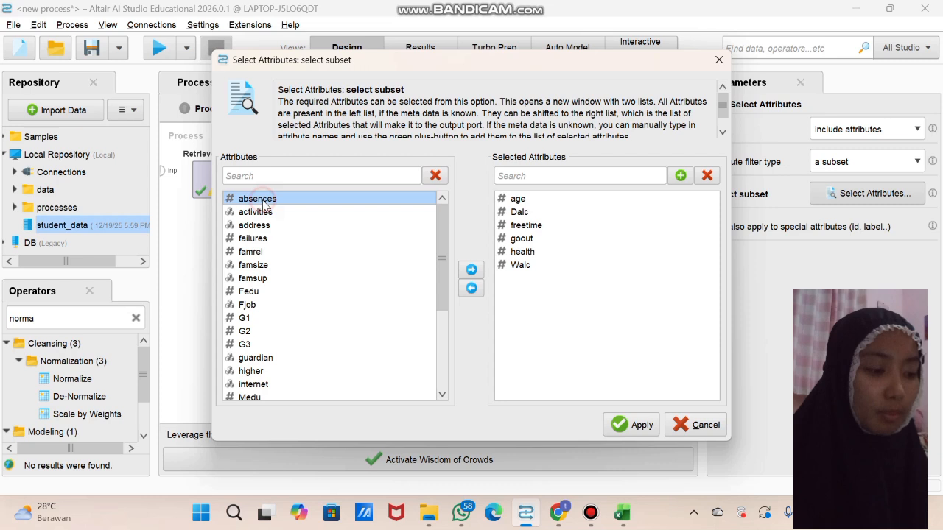
pyautogui.click(471, 270)
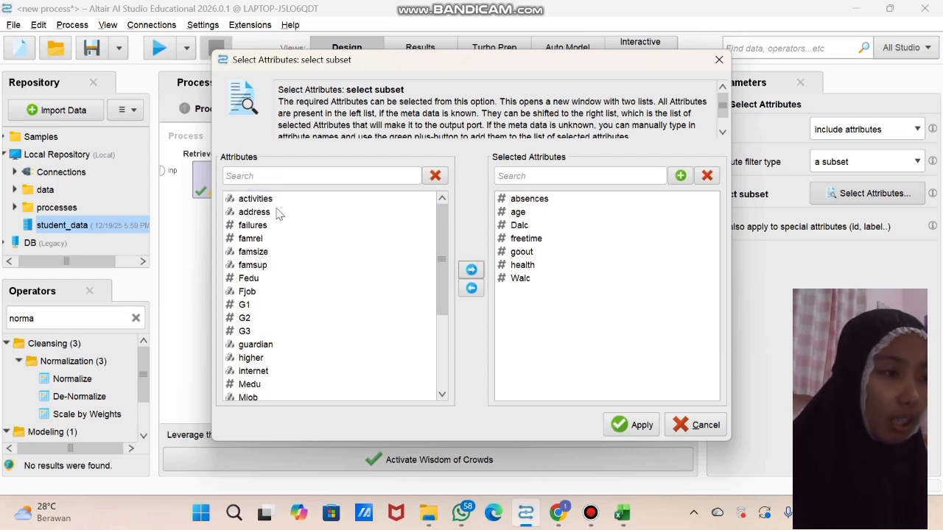
pyautogui.click(252, 305)
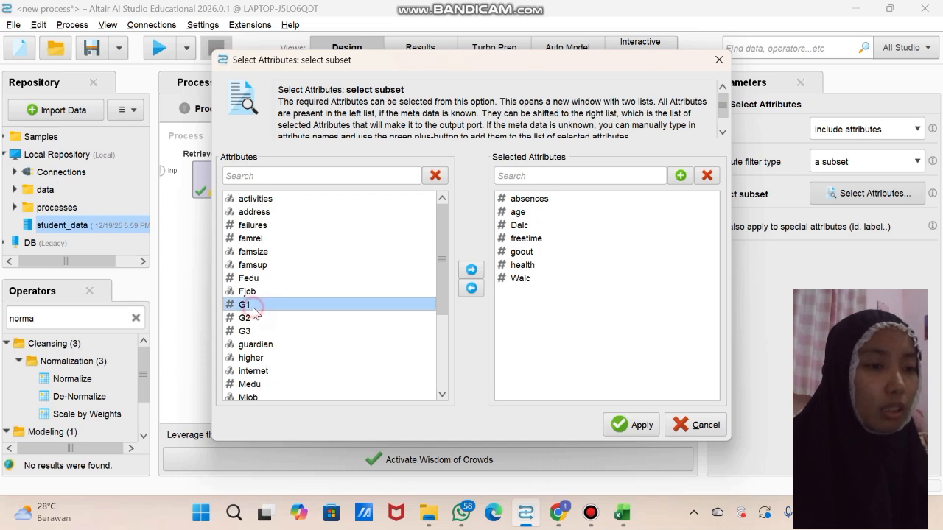
pyautogui.click(471, 269)
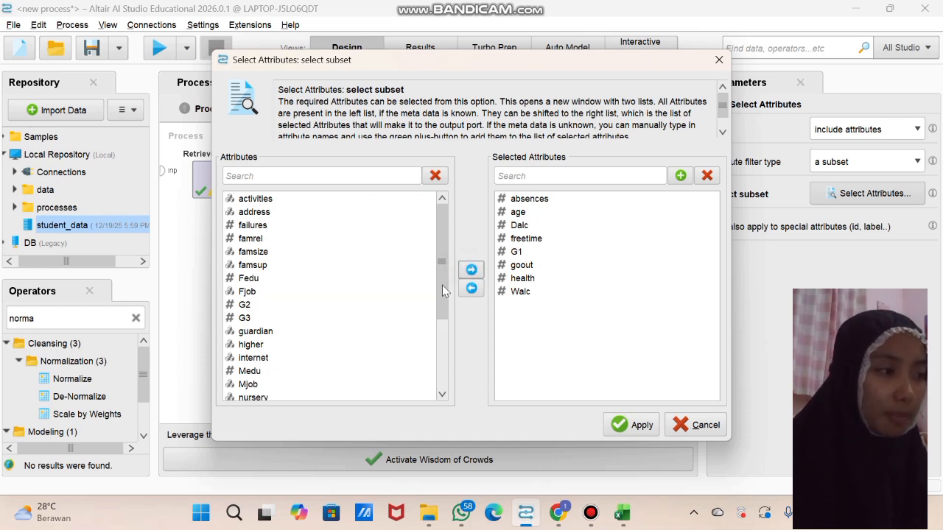
pyautogui.click(337, 303)
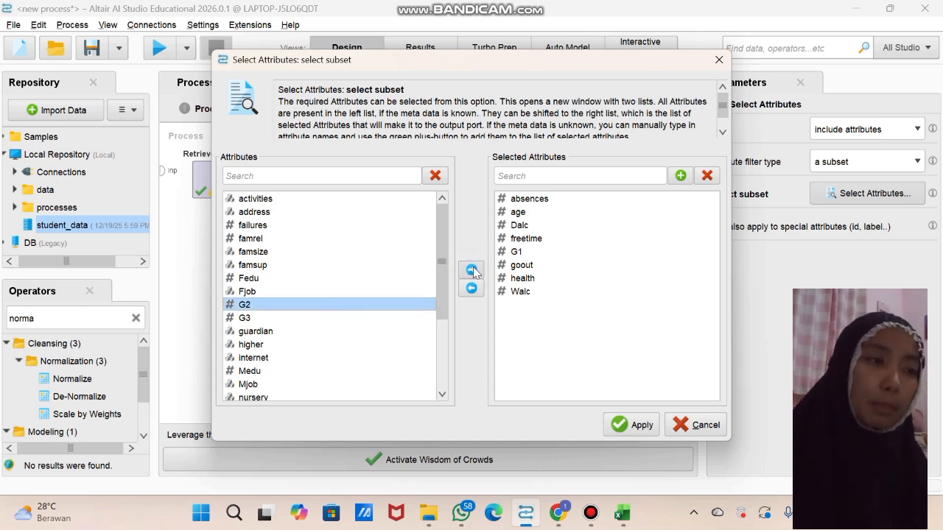
pyautogui.click(472, 270)
pyautogui.click(317, 307)
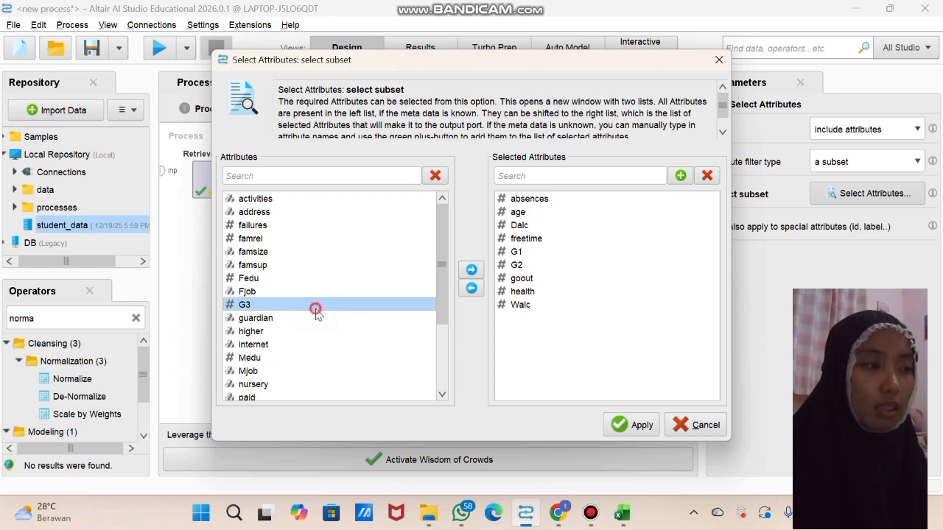
pyautogui.click(470, 271)
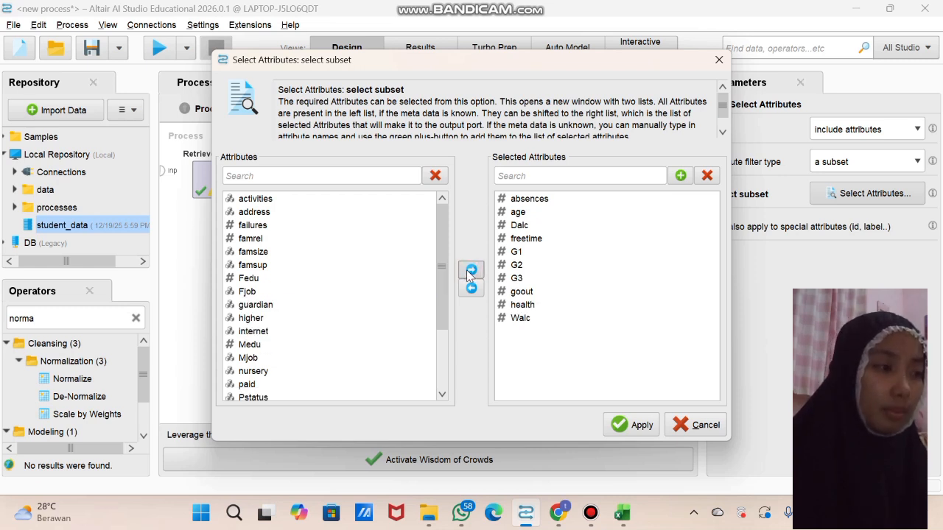
pyautogui.click(618, 425)
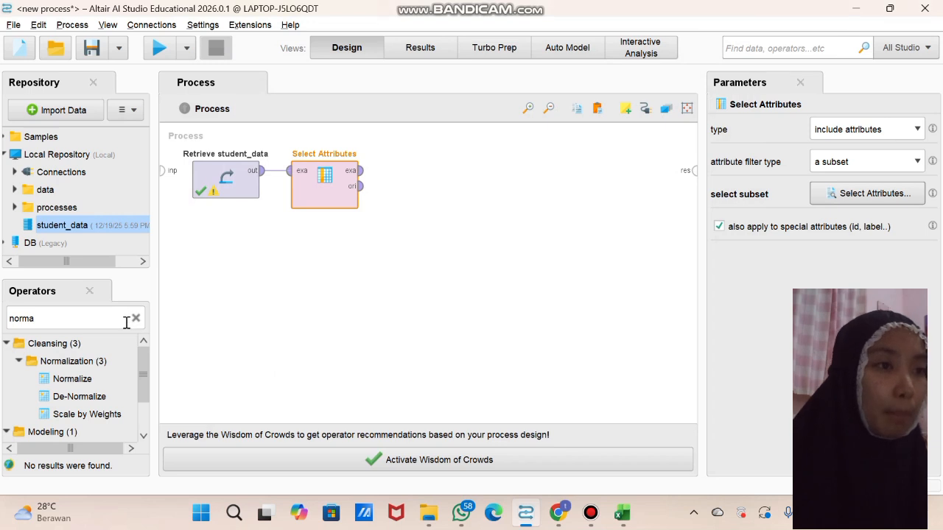
# Add a Normalize operator connected after Select Attributes, and feed its example set output into a new k-Means Clustering operator
pyautogui.moveTo(72, 378); pyautogui.dragTo(385, 173)
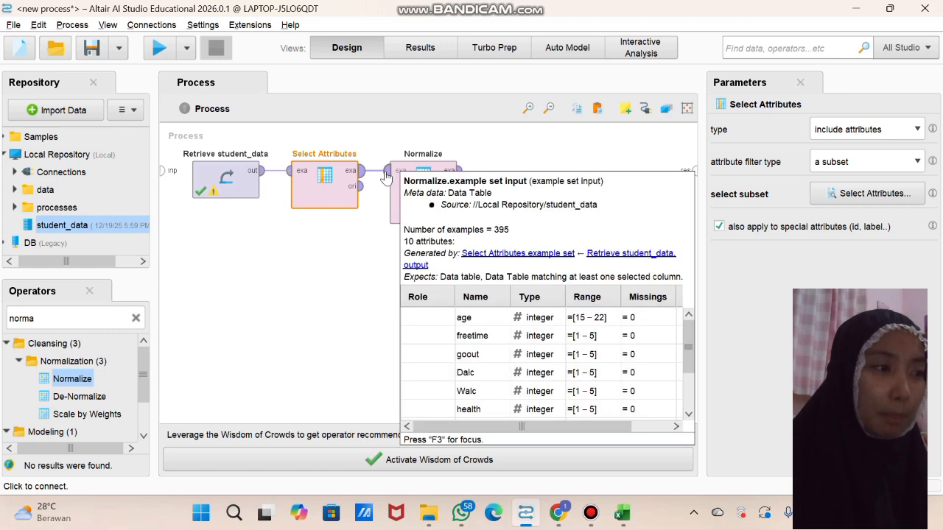
pyautogui.click(135, 320)
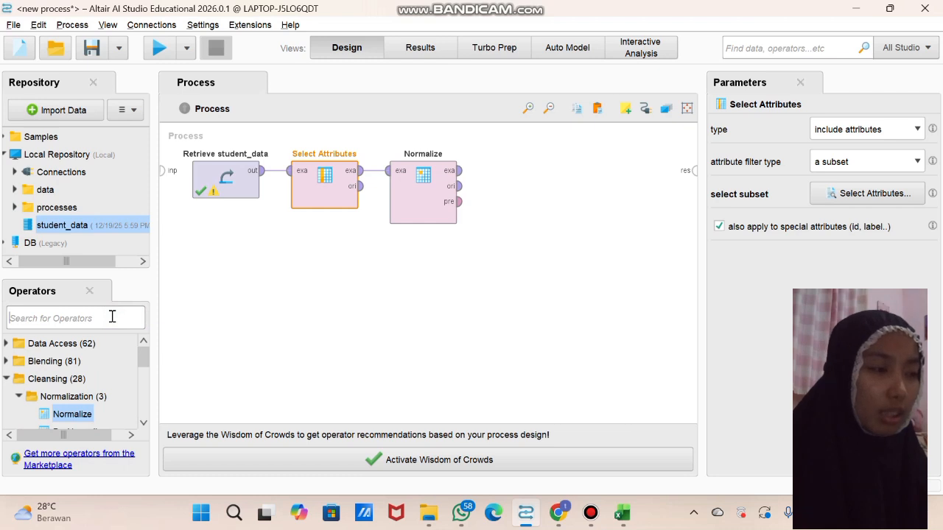
pyautogui.write('km')
pyautogui.moveTo(86, 379); pyautogui.dragTo(508, 182)
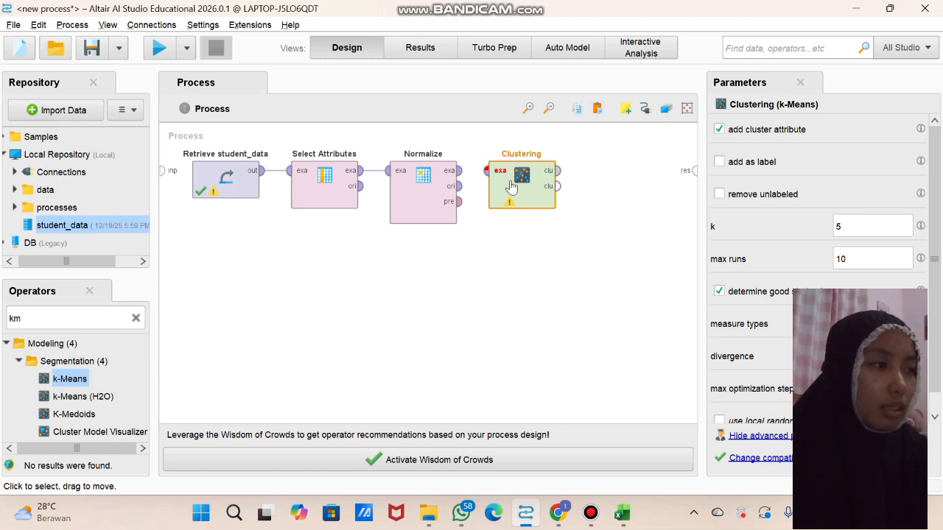
pyautogui.click(458, 171)
pyautogui.click(484, 177)
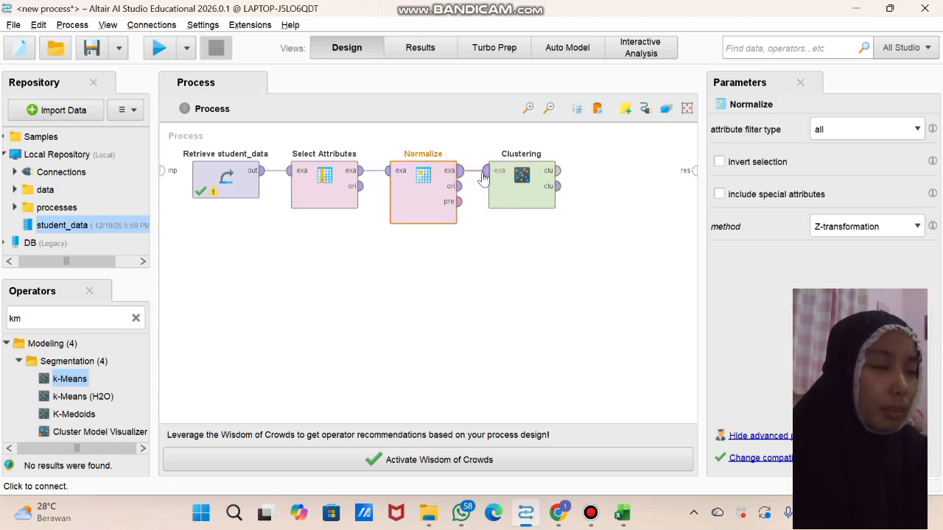
# Set the k parameter of the k-Means Clustering operator to 3
pyautogui.click(511, 193)
pyautogui.click(858, 233)
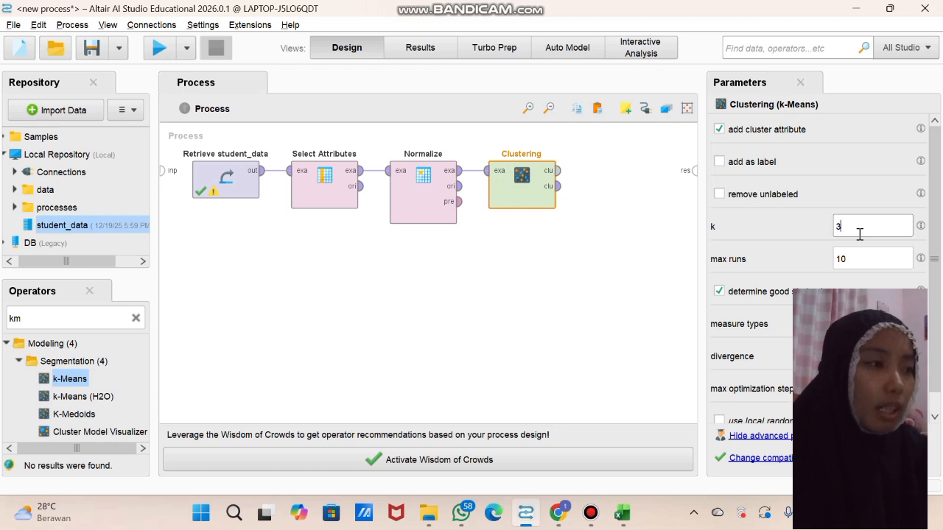
pyautogui.click(621, 228)
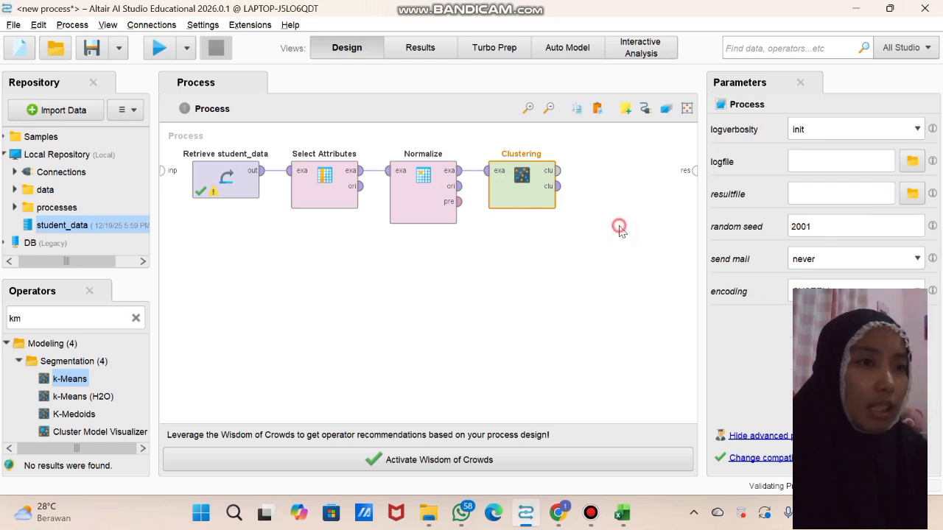
# Connect the Clustering operator's cluster model output to the process result port and run the process
pyautogui.click(557, 172)
pyautogui.click(685, 172)
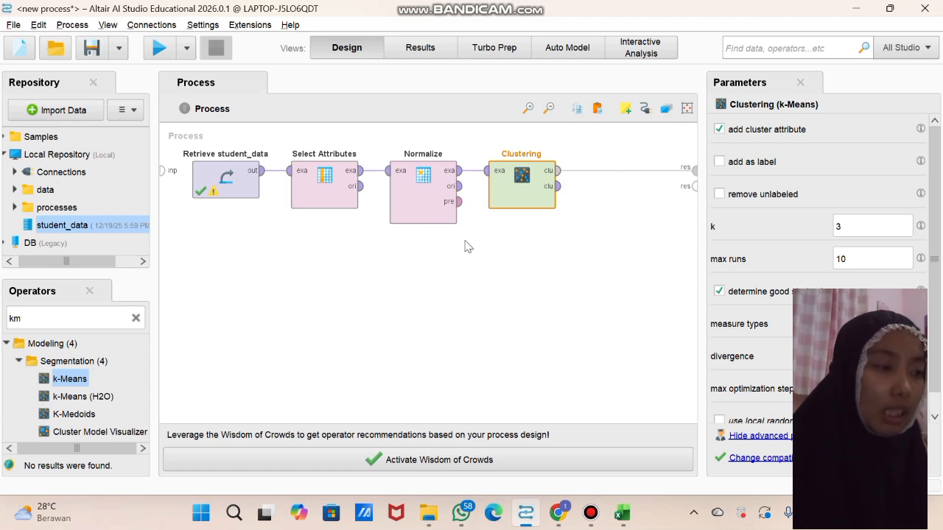
pyautogui.click(159, 48)
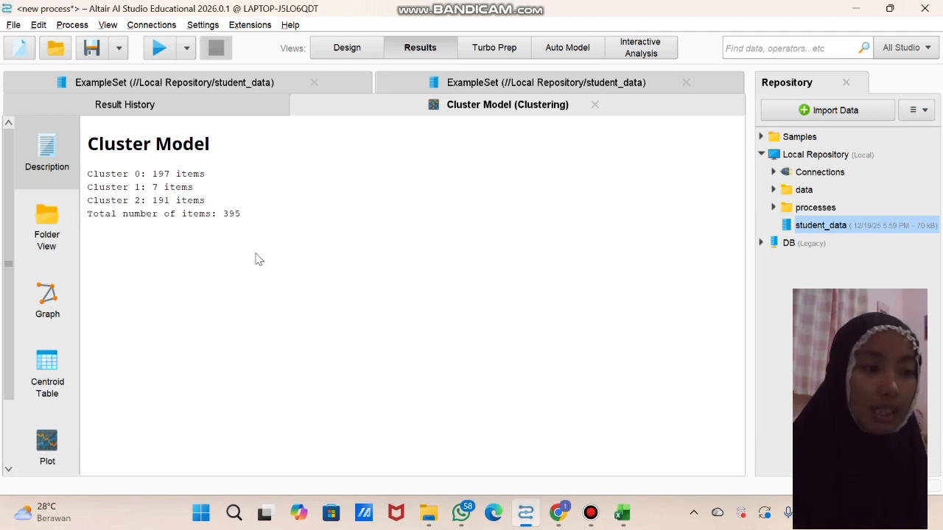
pyautogui.click(591, 515)
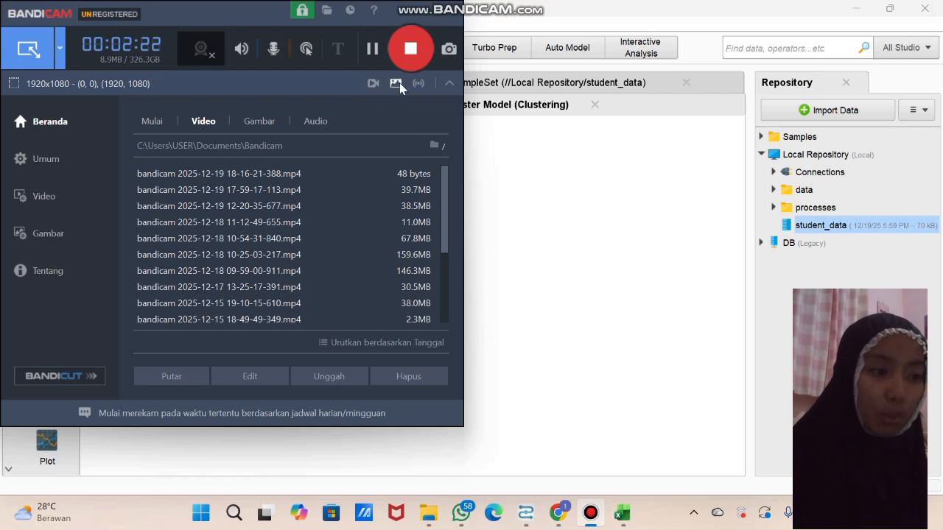
pyautogui.click(409, 58)
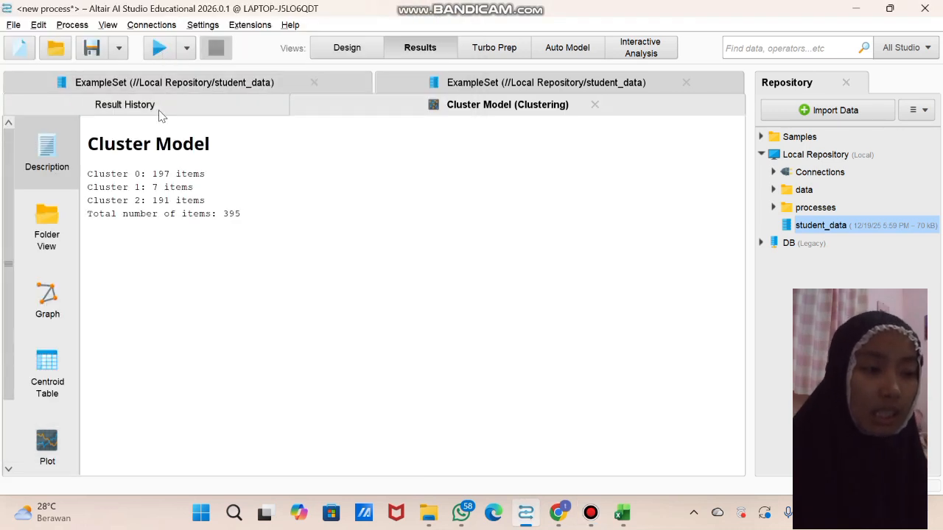